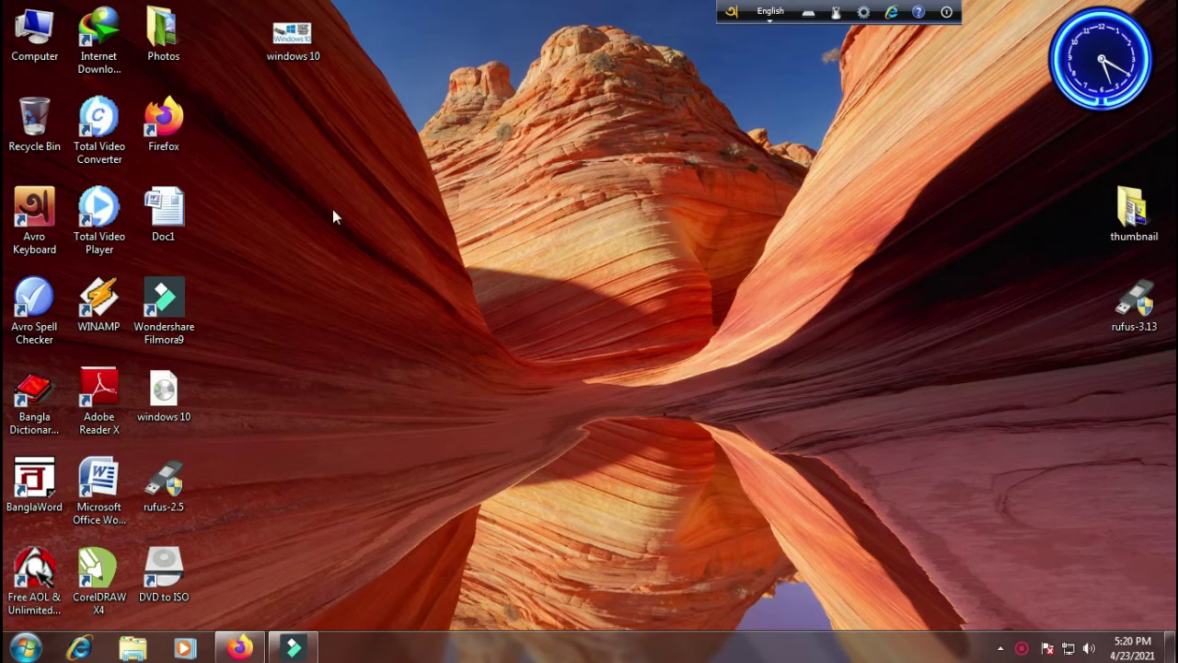
View the windows 10 picture stored on the desktop and close it again
double_click(292, 41)
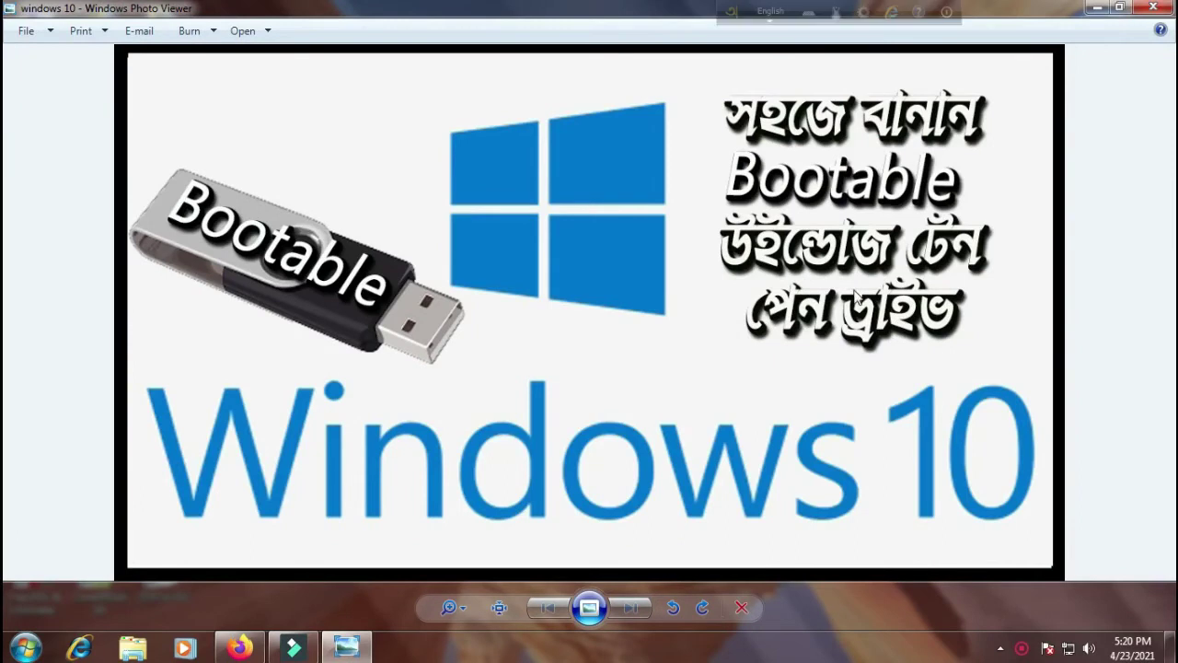
click(1153, 7)
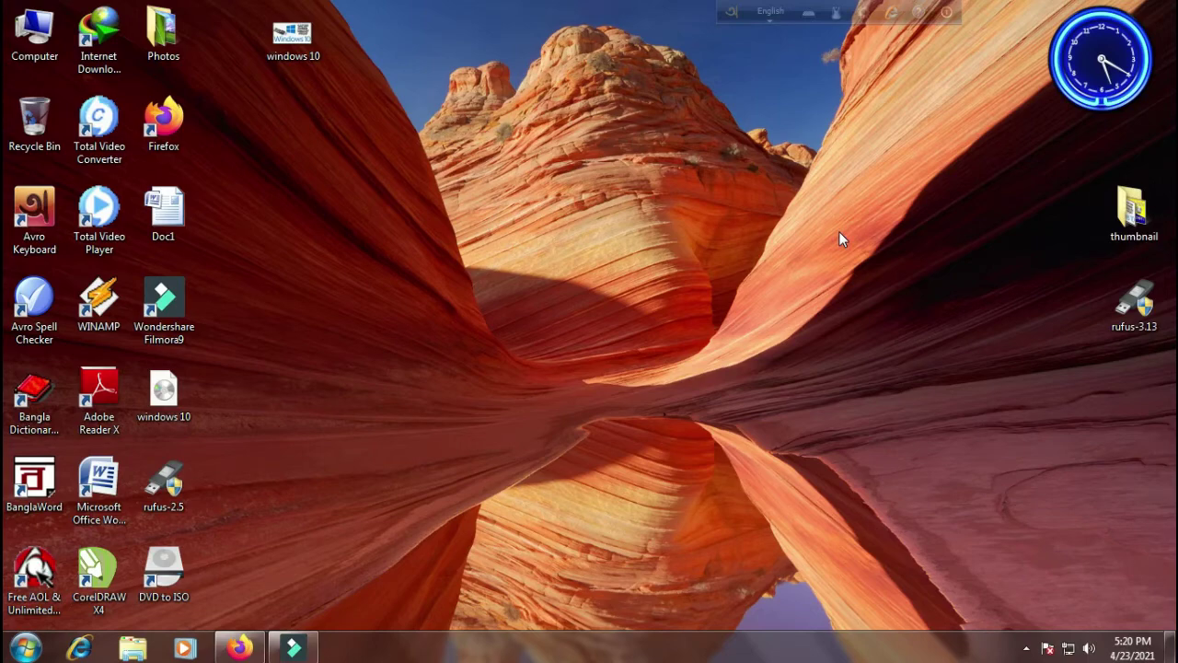
Switch to Firefox, search the web for "rufus" and open the official rufus.ie website from the results
click(239, 648)
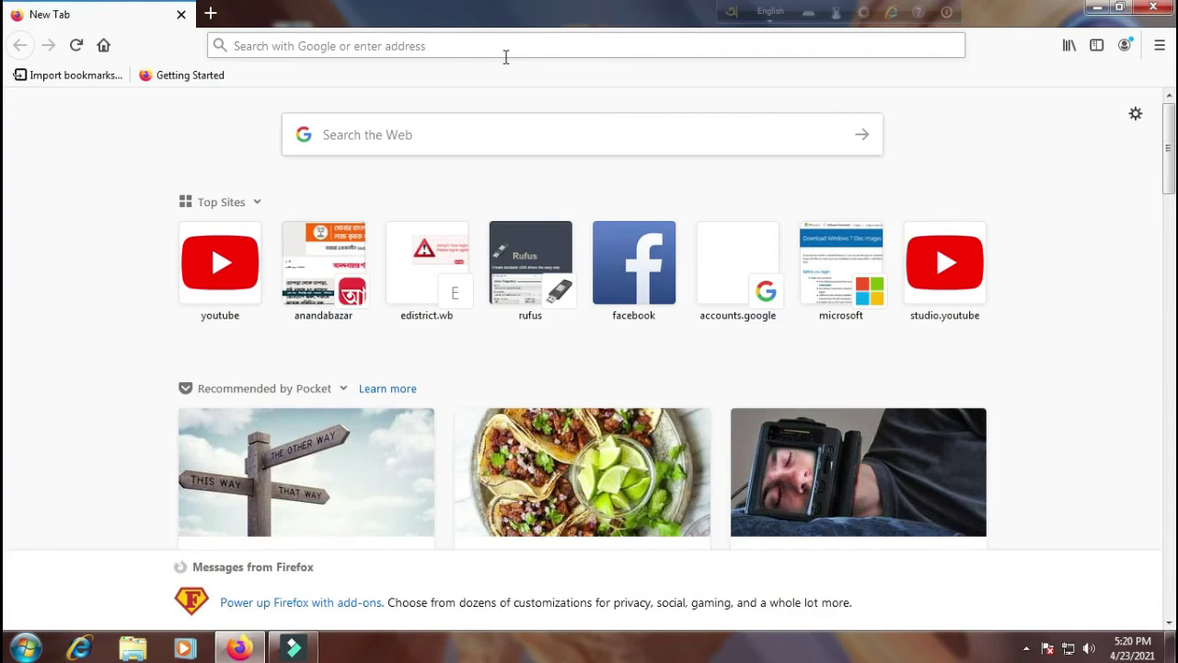
click(287, 45)
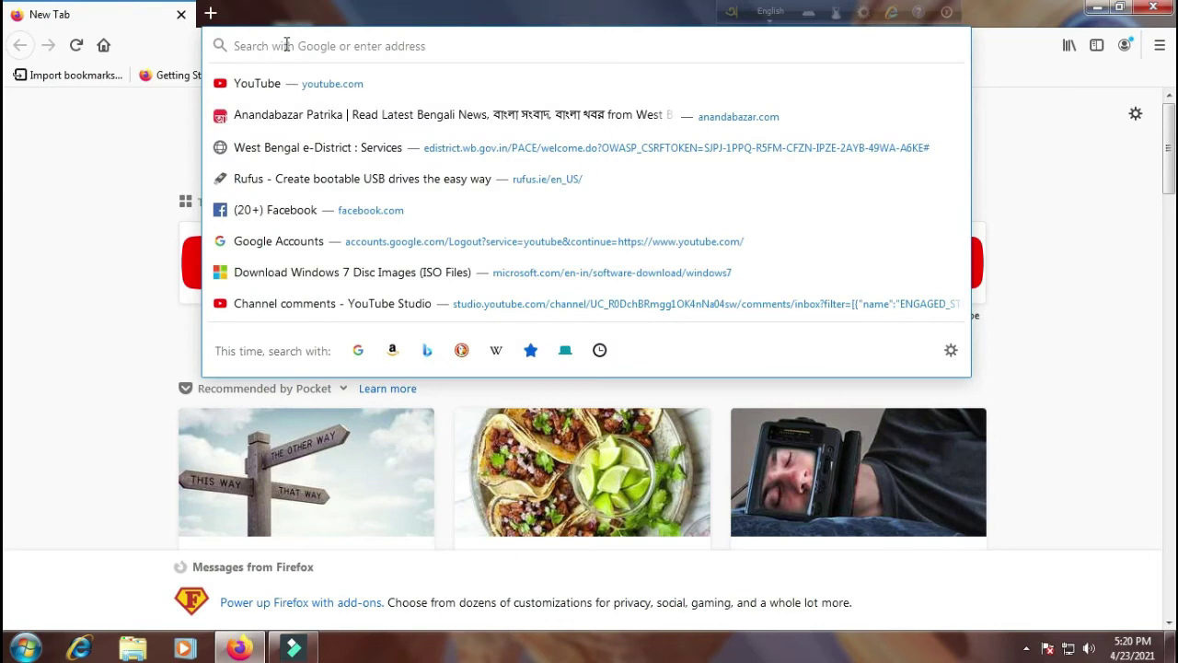
text(r)
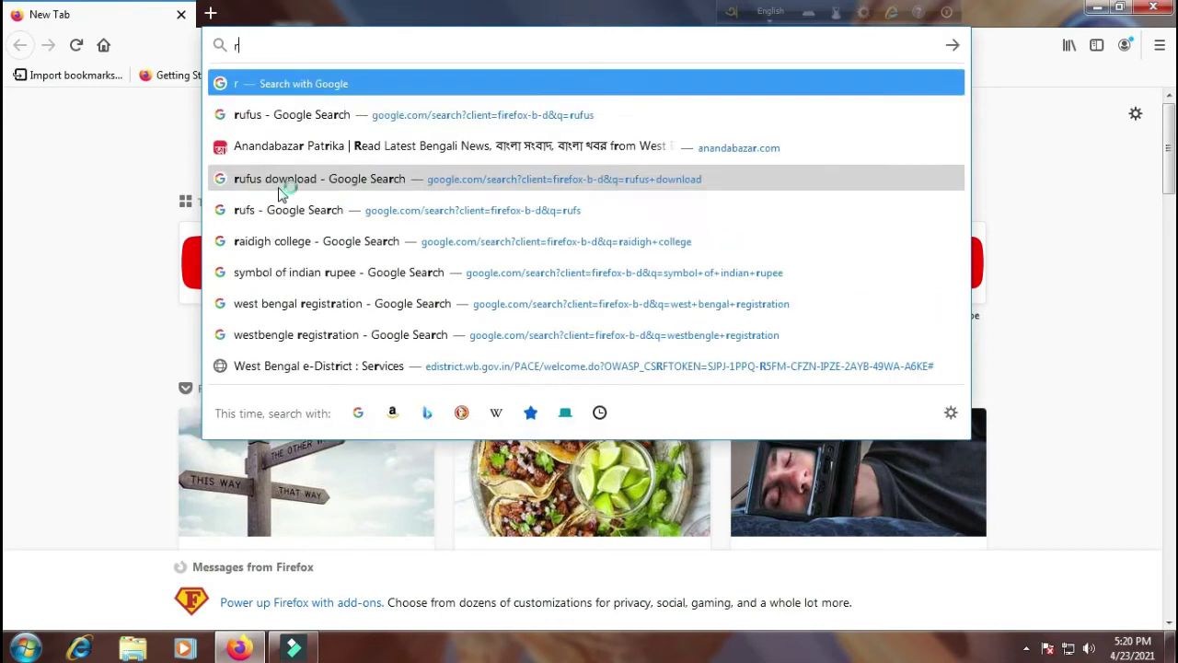
text(ufus)
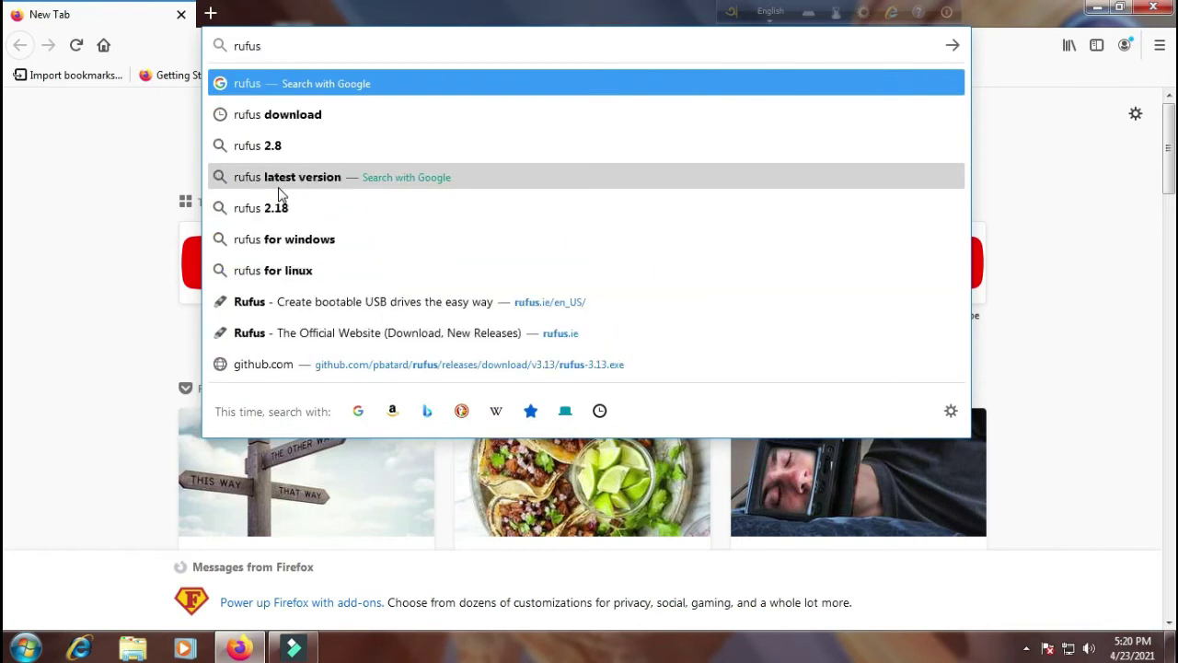
key(Return)
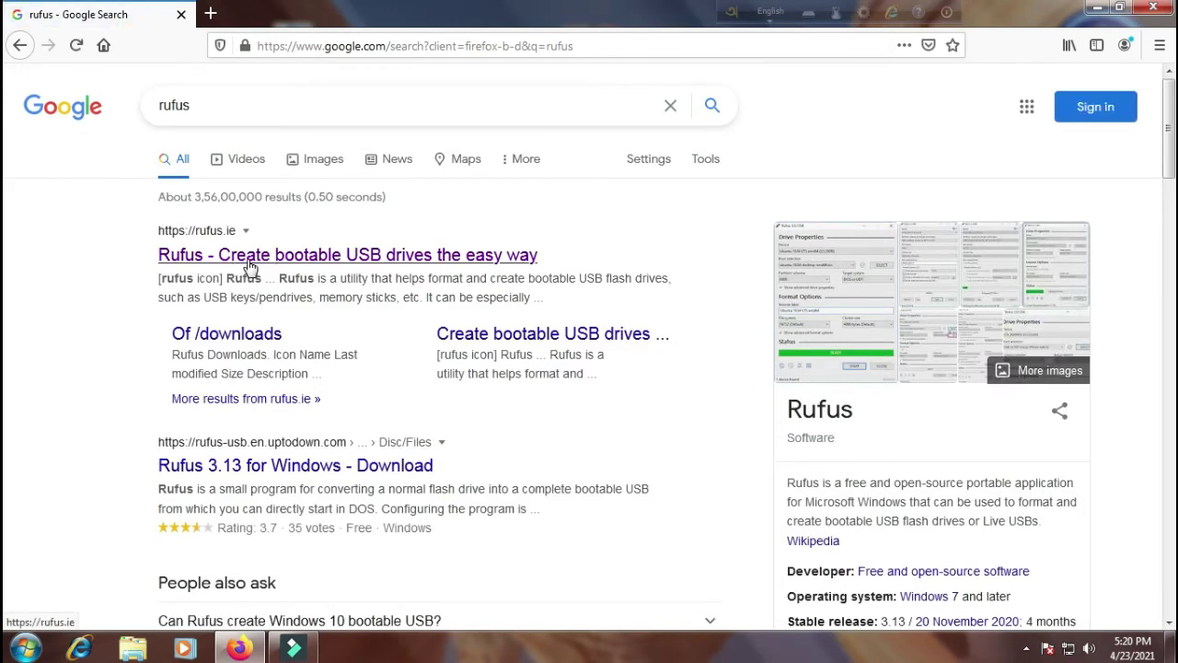
click(248, 266)
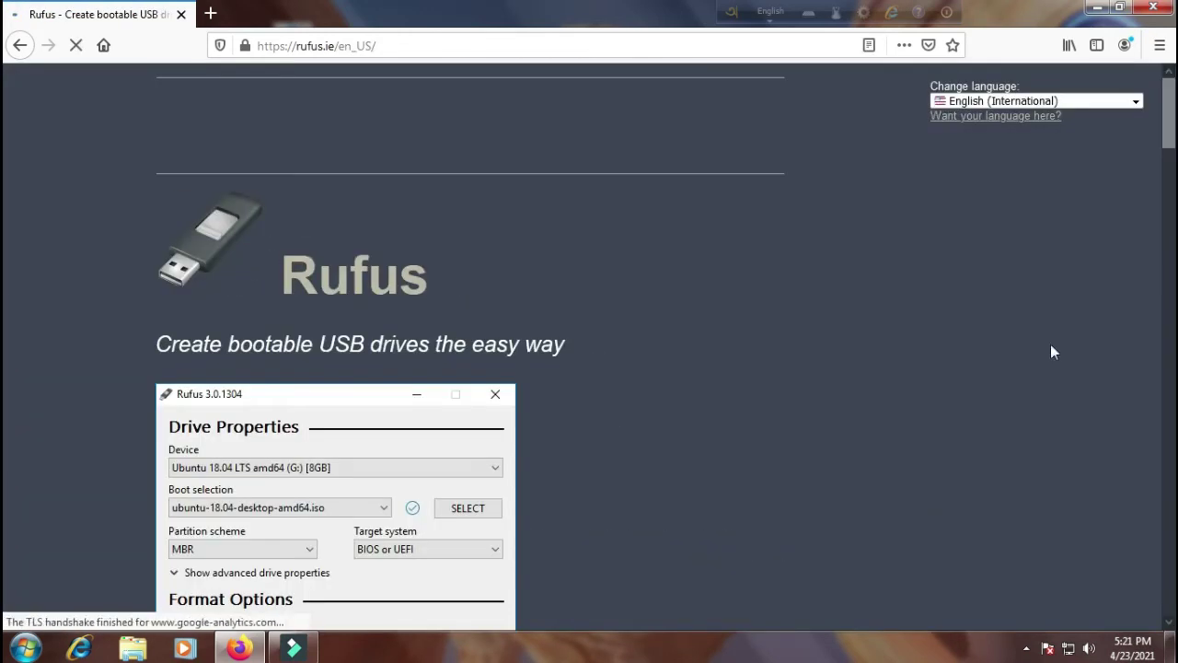
Download Rufus 3.13 from the site's Download section, dismissing the ad, and save rufus-3.13.exe
scroll(4, 184, down, 8)
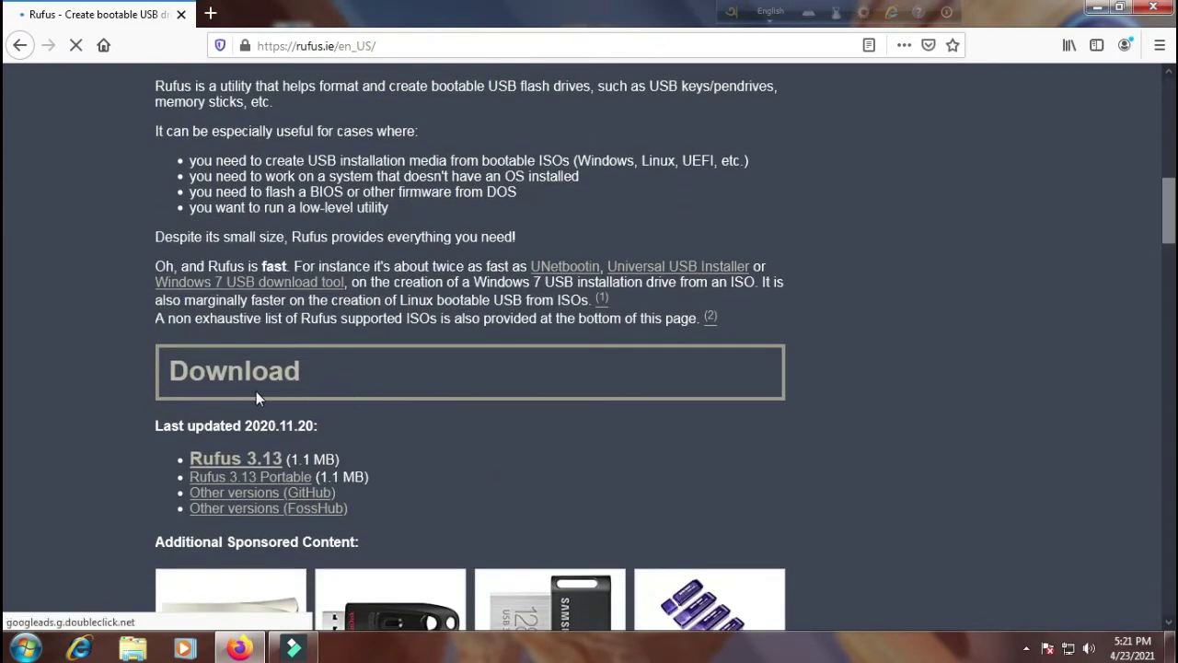
click(258, 465)
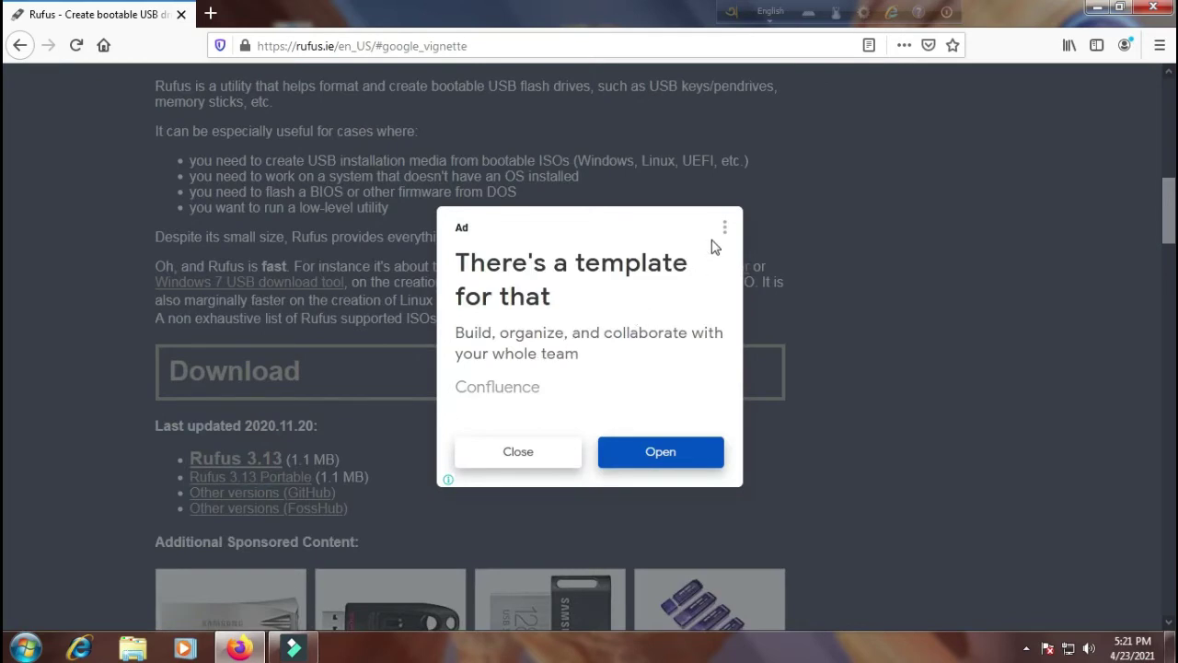
click(533, 456)
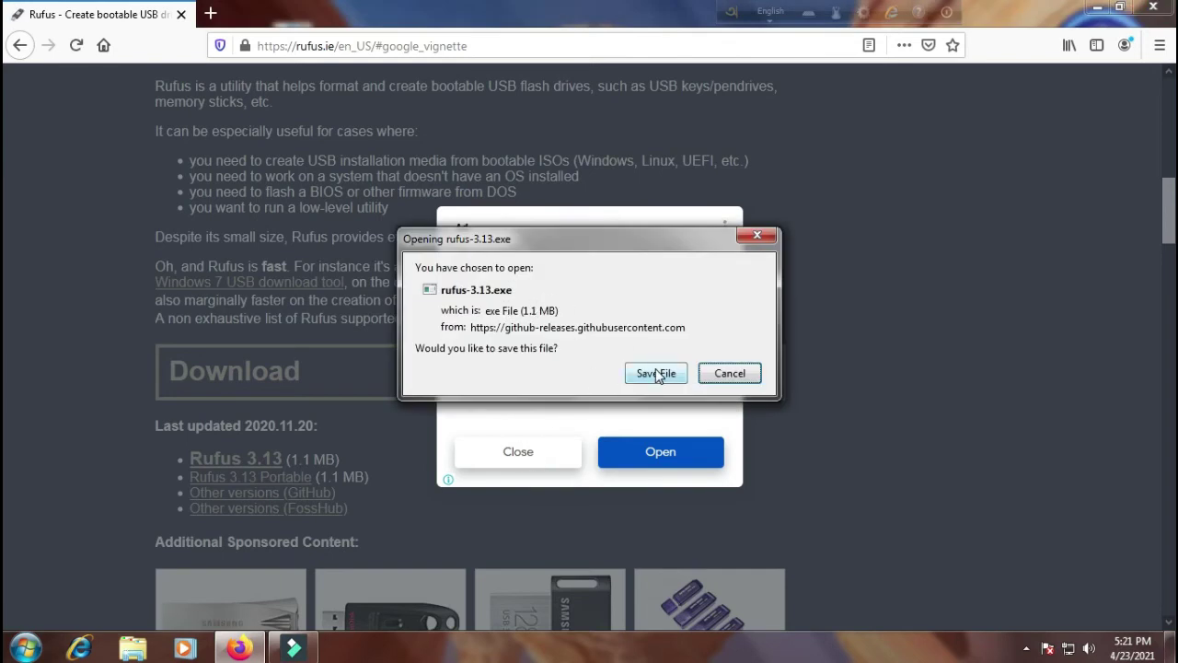
click(657, 373)
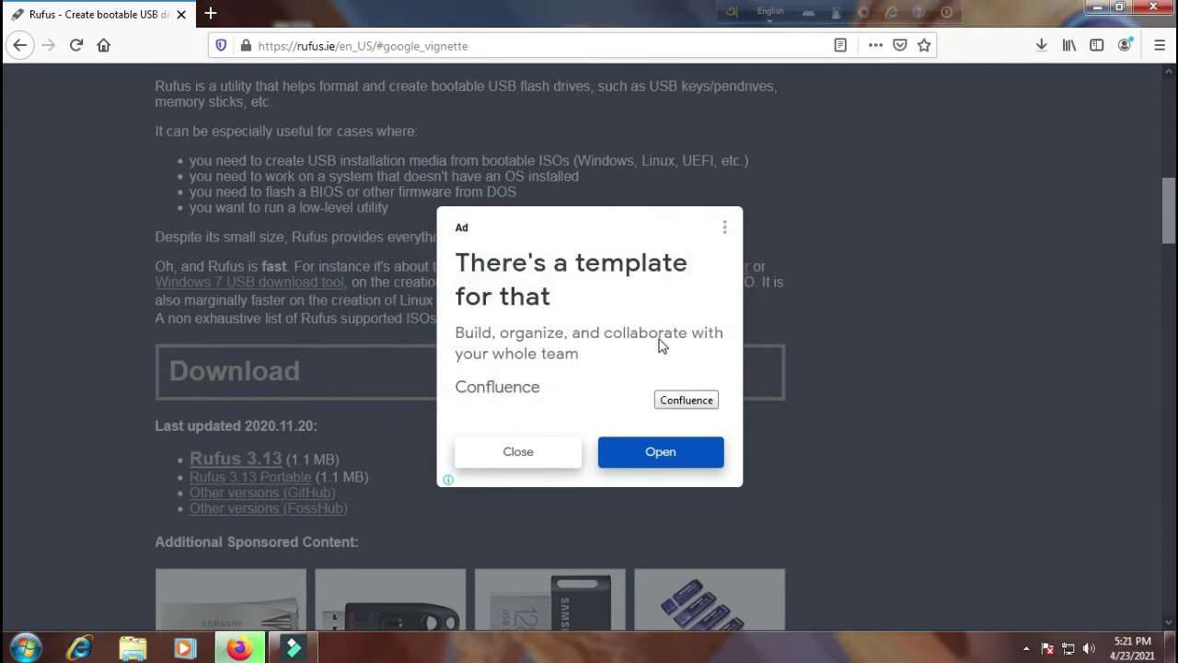
Move the downloaded rufus-3.13.exe onto the desktop, replacing the existing copy, and get the browser window out of the way
drag(1009, 23, 621, 134)
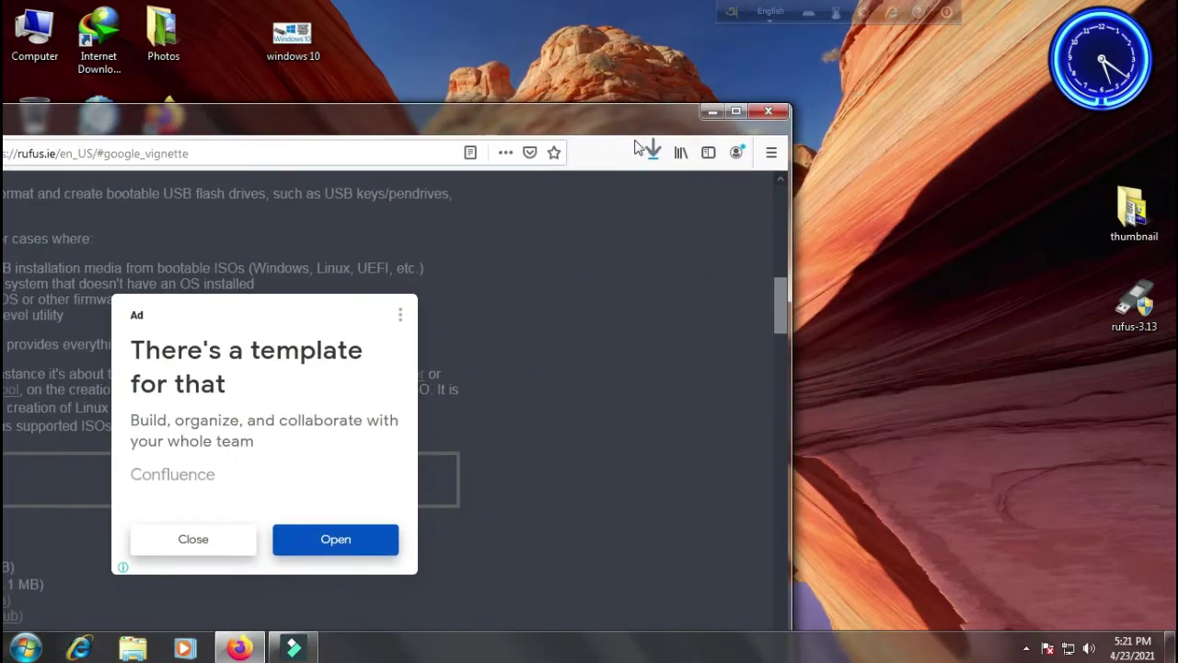
click(653, 152)
click(476, 187)
drag(771, 304, 1087, 463)
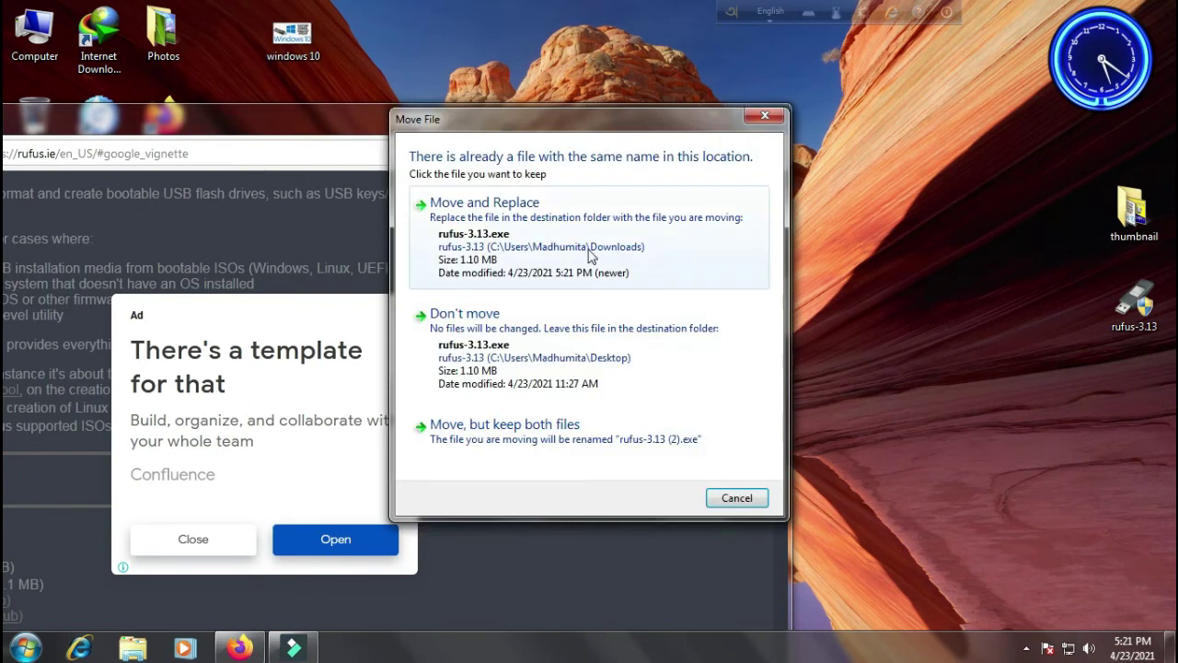
click(557, 241)
drag(1083, 424, 1148, 333)
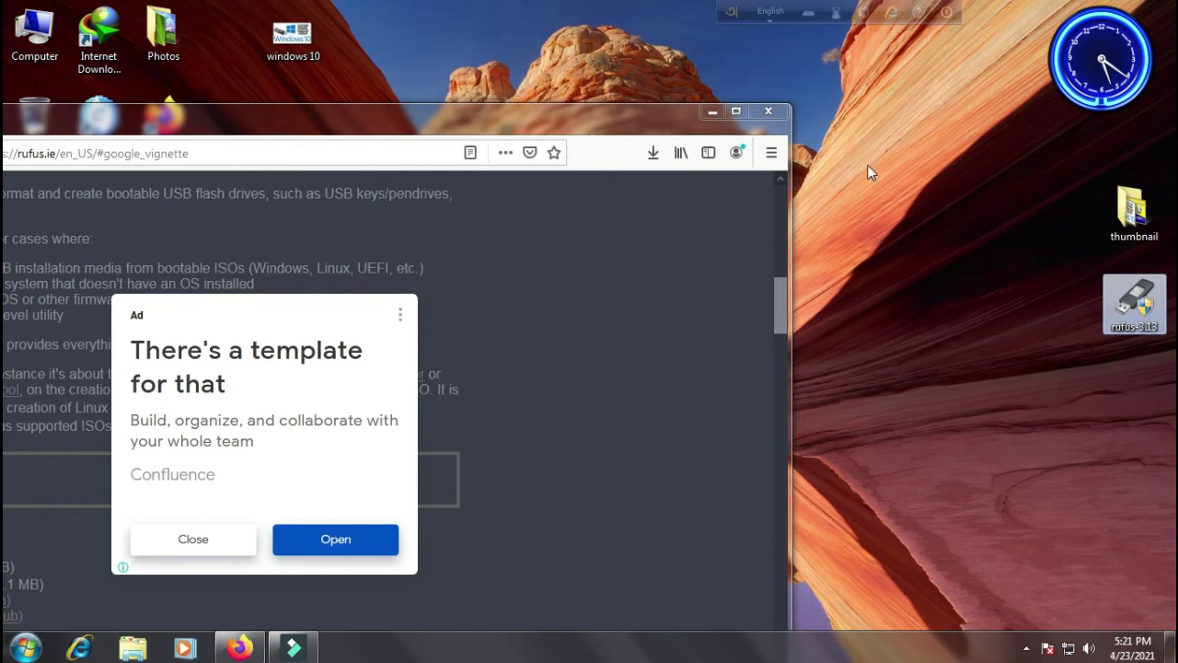
click(732, 114)
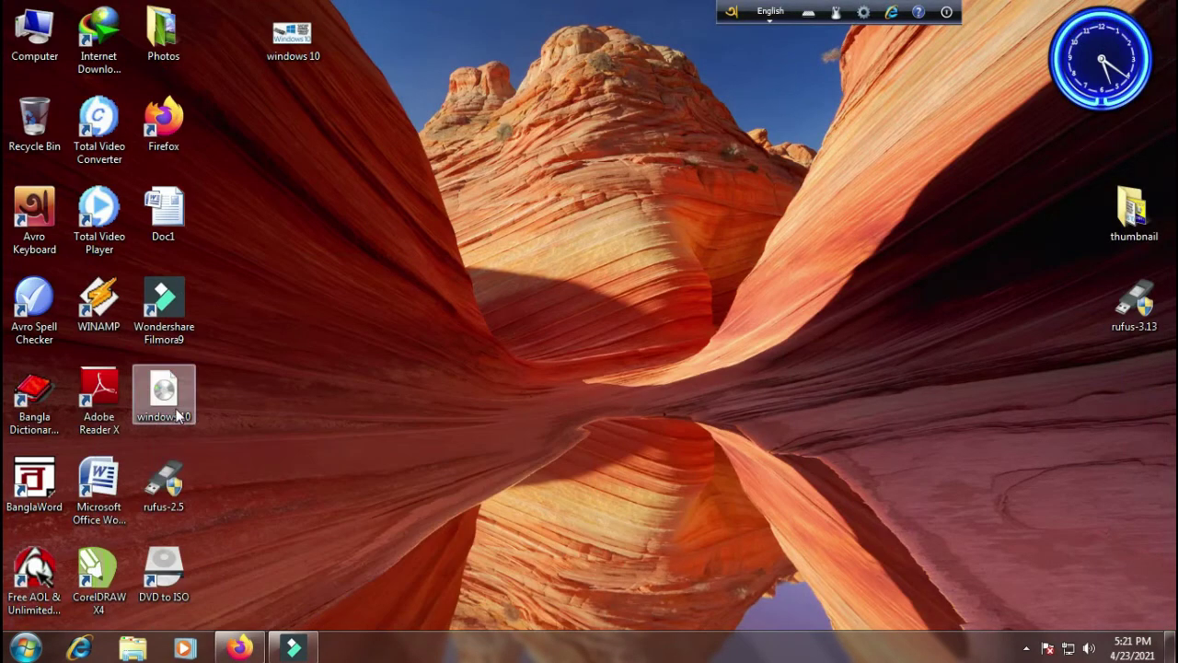
Return to Firefox and search the web for "free download windows 1o iso"
click(237, 647)
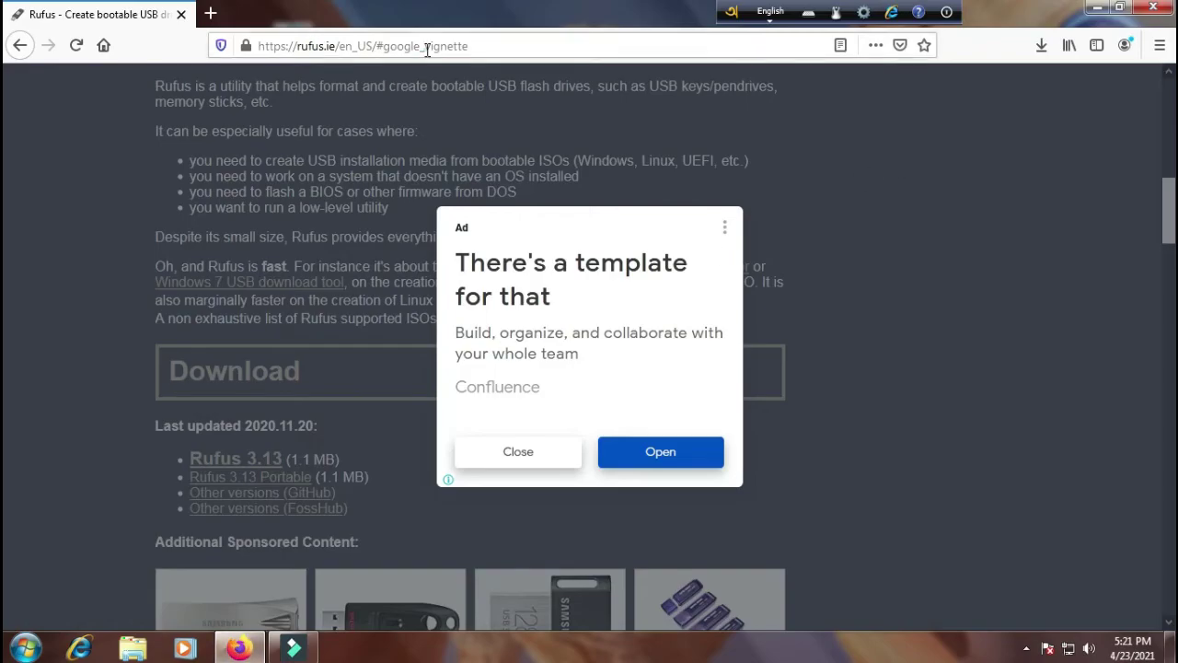
click(427, 50)
text(free d)
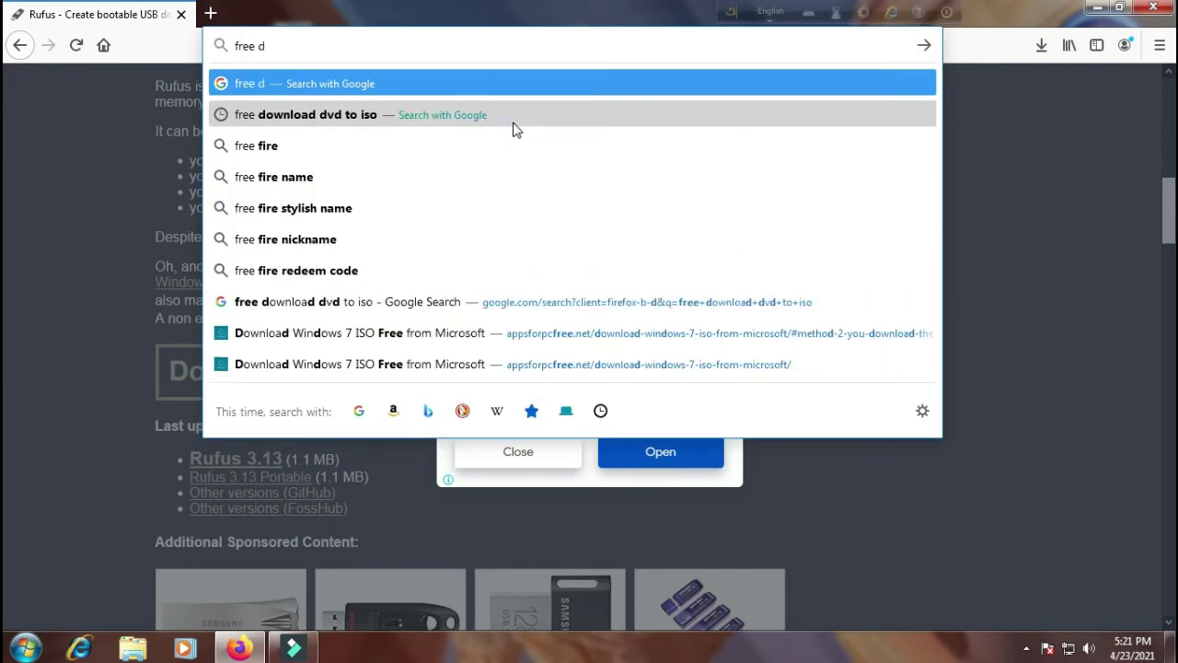
text(ownloa)
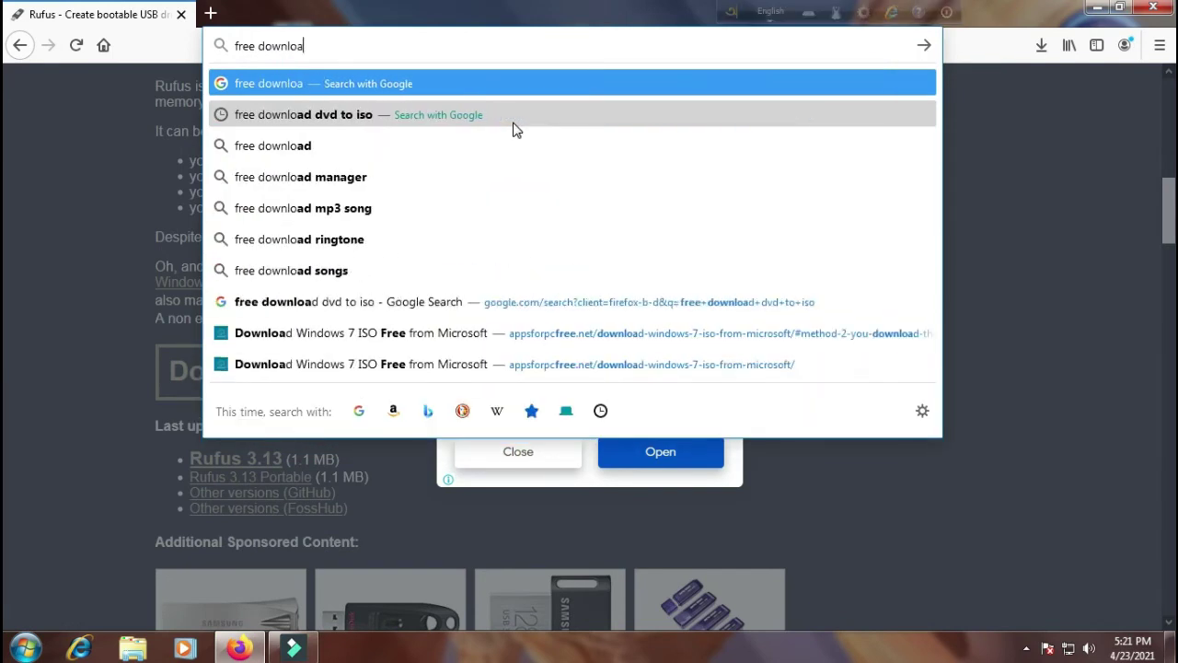
text(d )
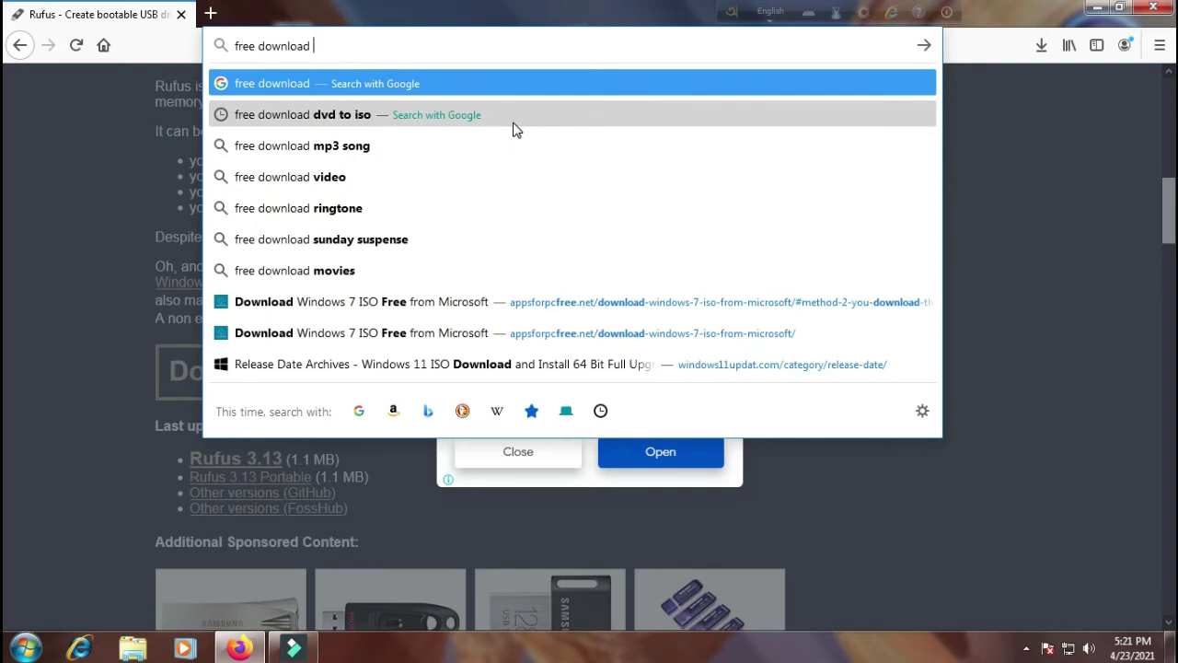
text(wind)
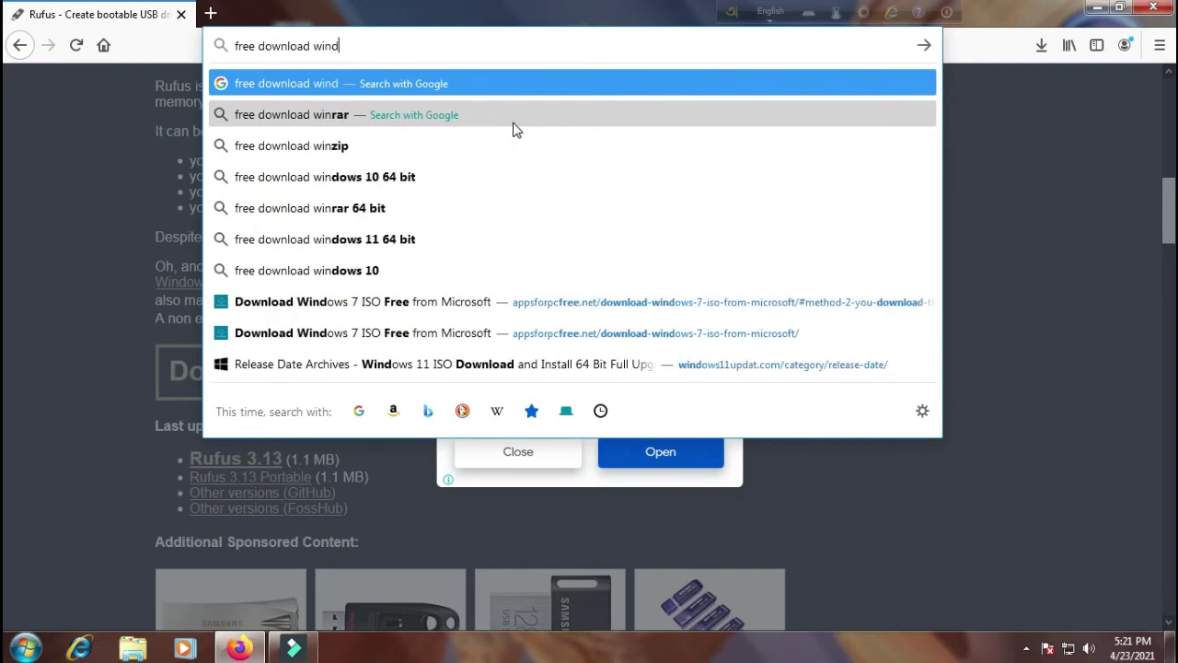
text(ows)
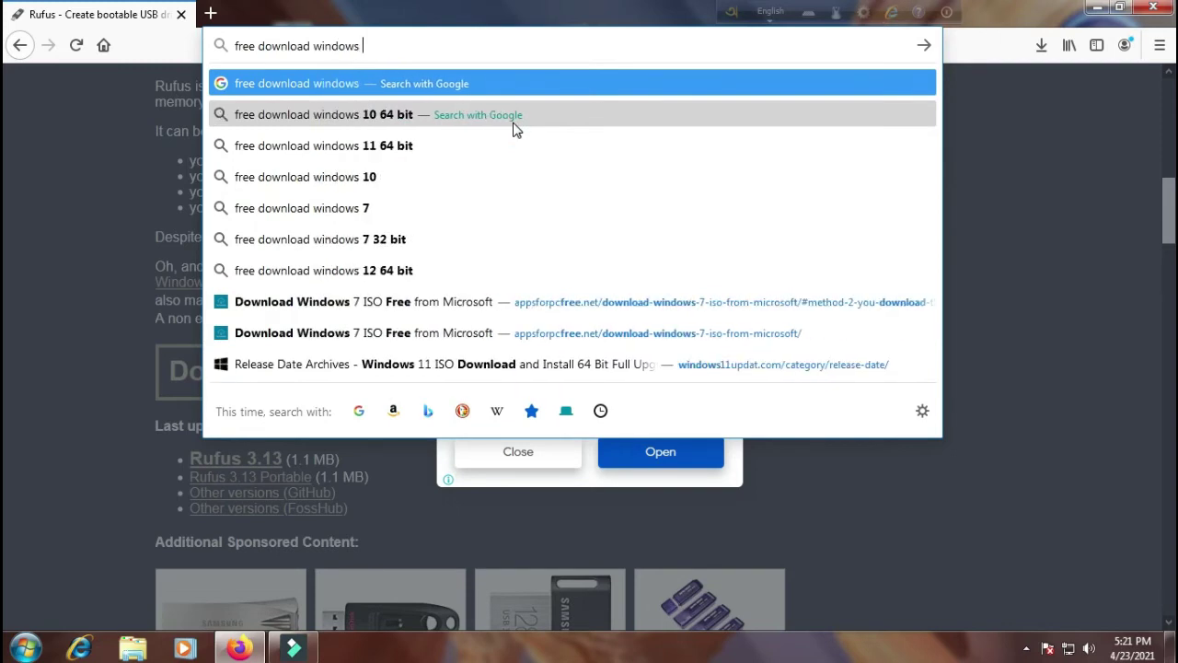
text( 1o)
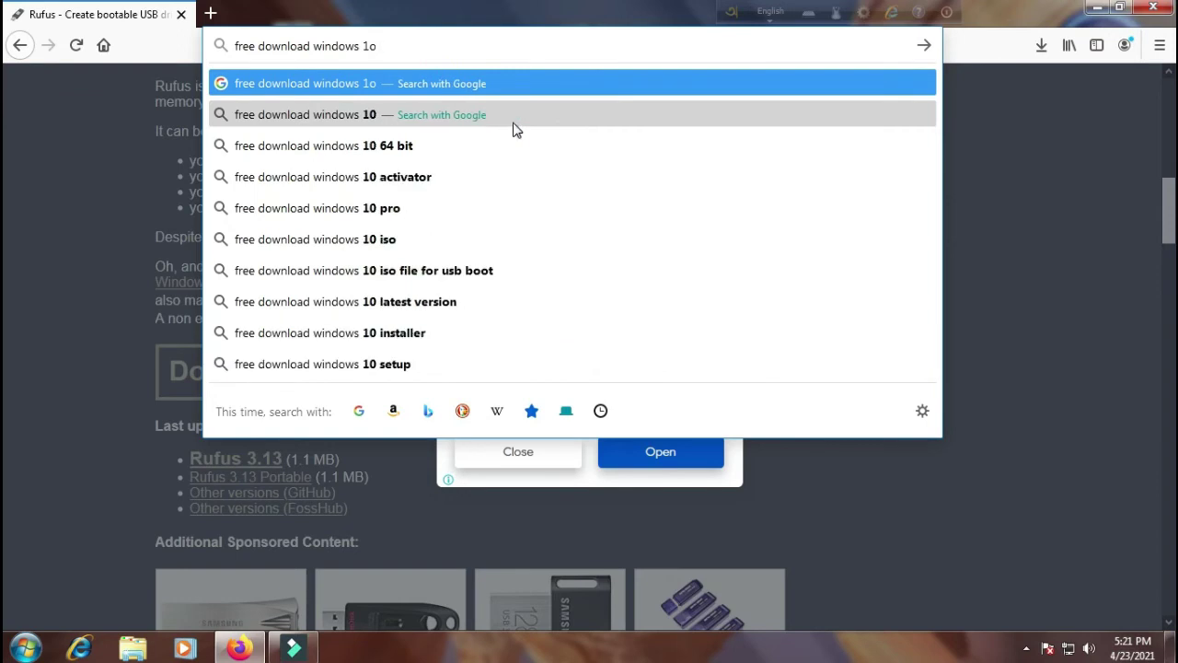
text( isi)
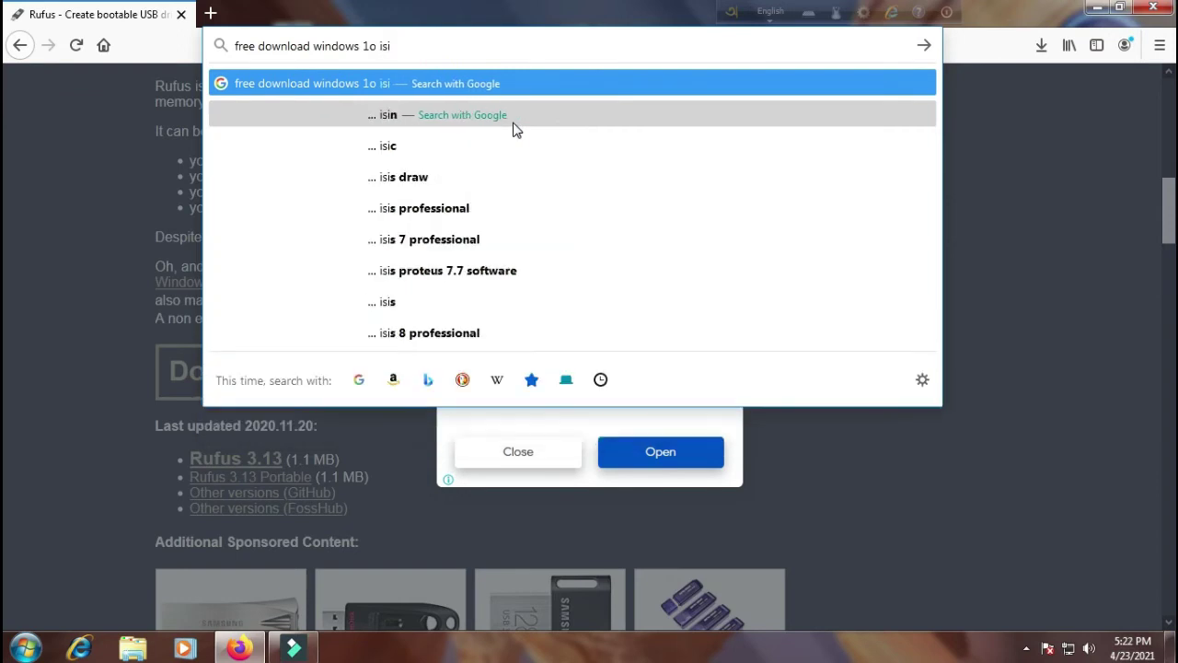
key(BackSpace)
text(o)
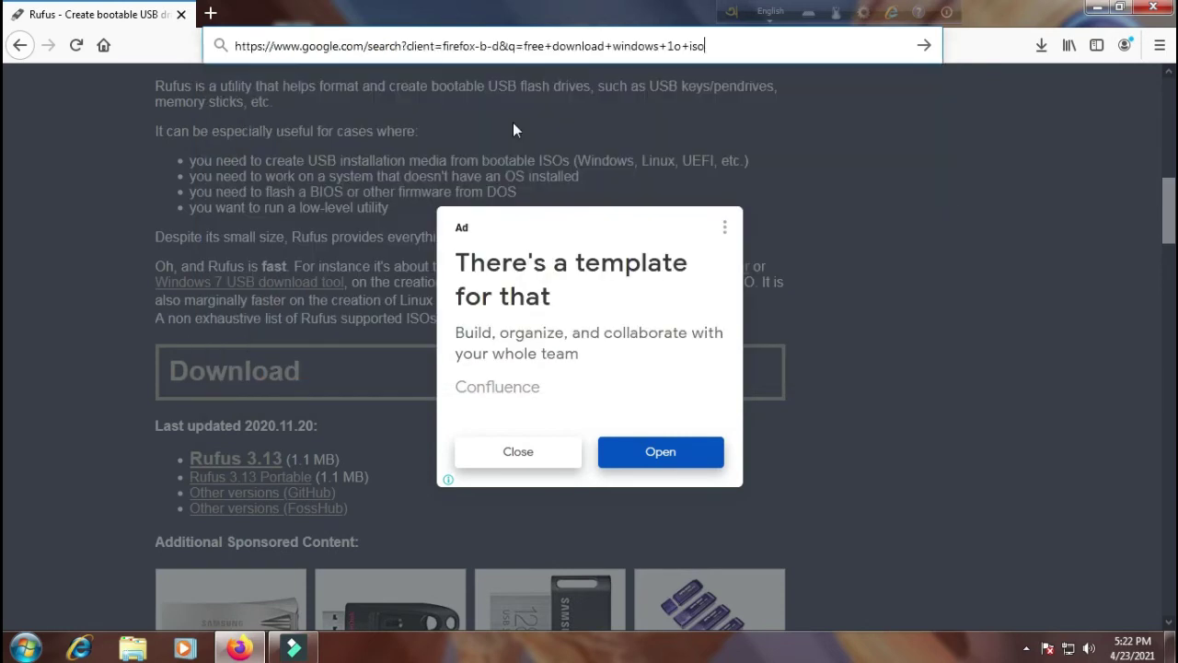
key(Return)
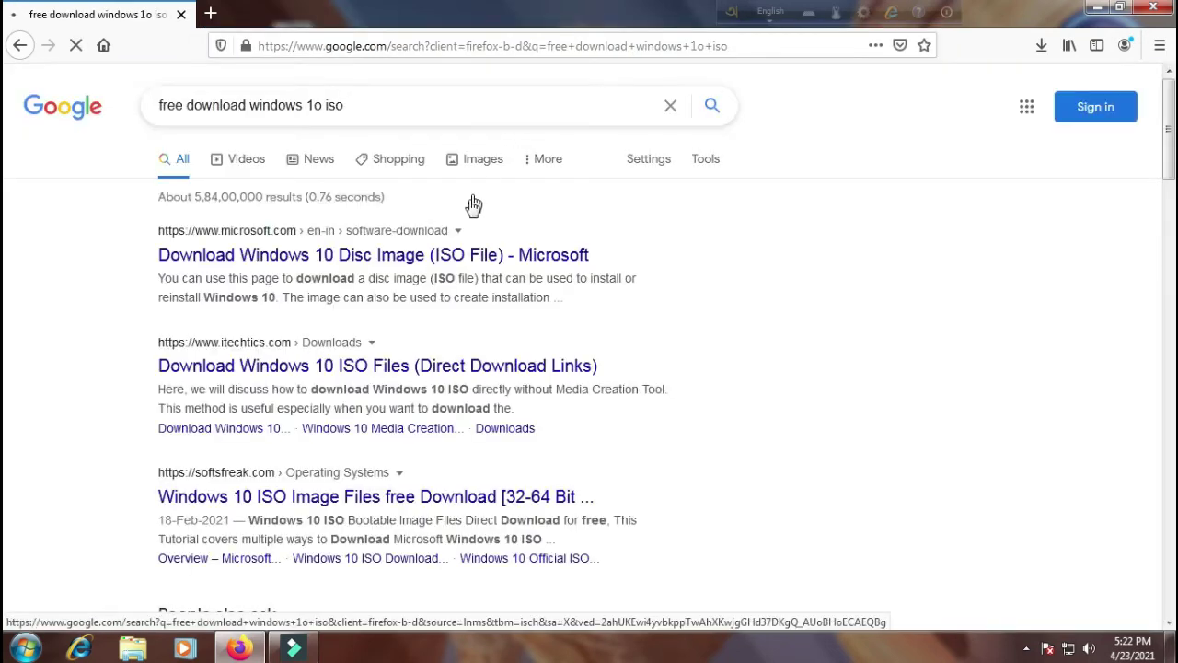
Look through Microsoft's "Download Windows 10 Disc Image (ISO File)" page from the search results, then close the browser
click(311, 266)
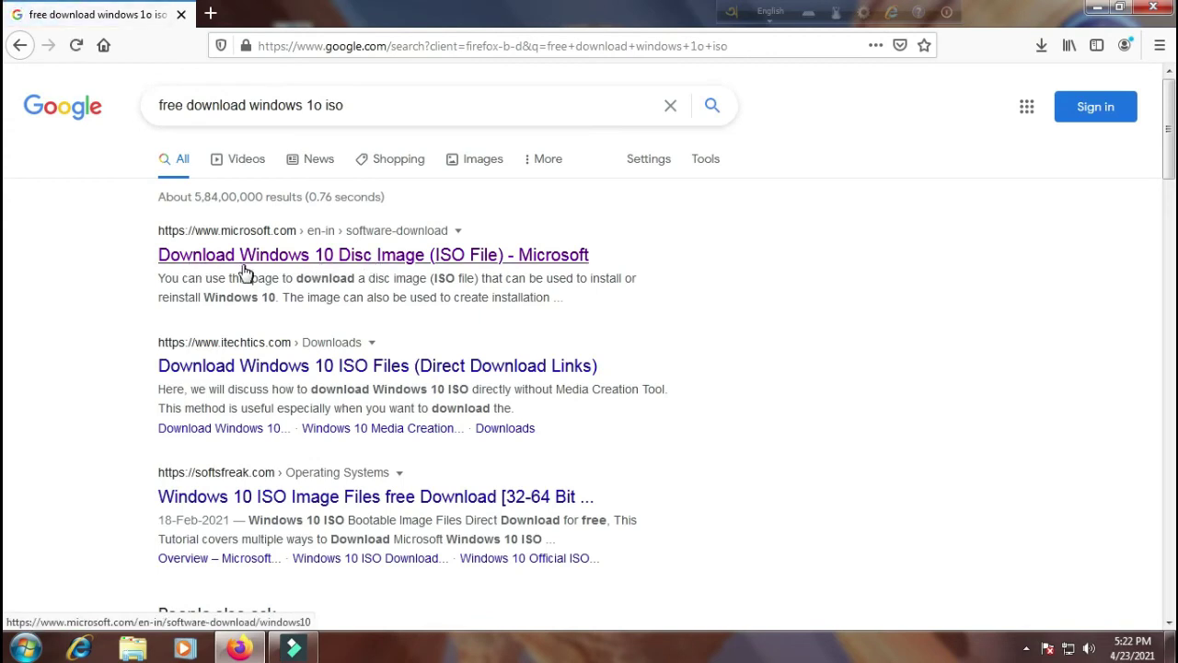
click(408, 267)
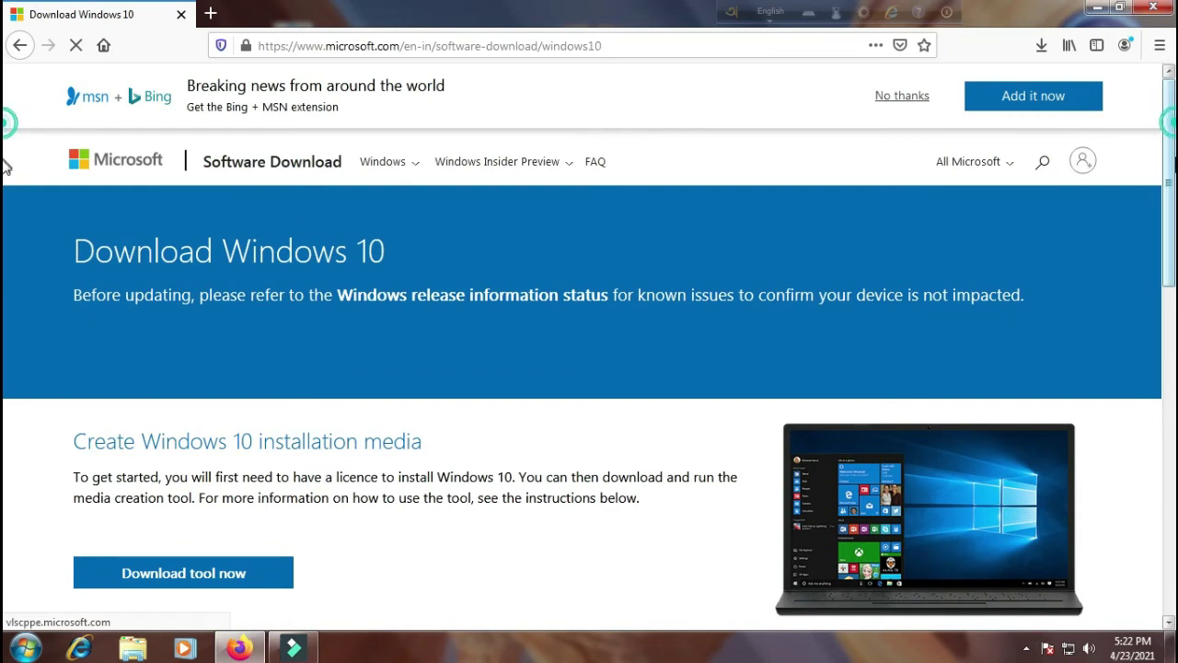
scroll(4, 211, down, 3)
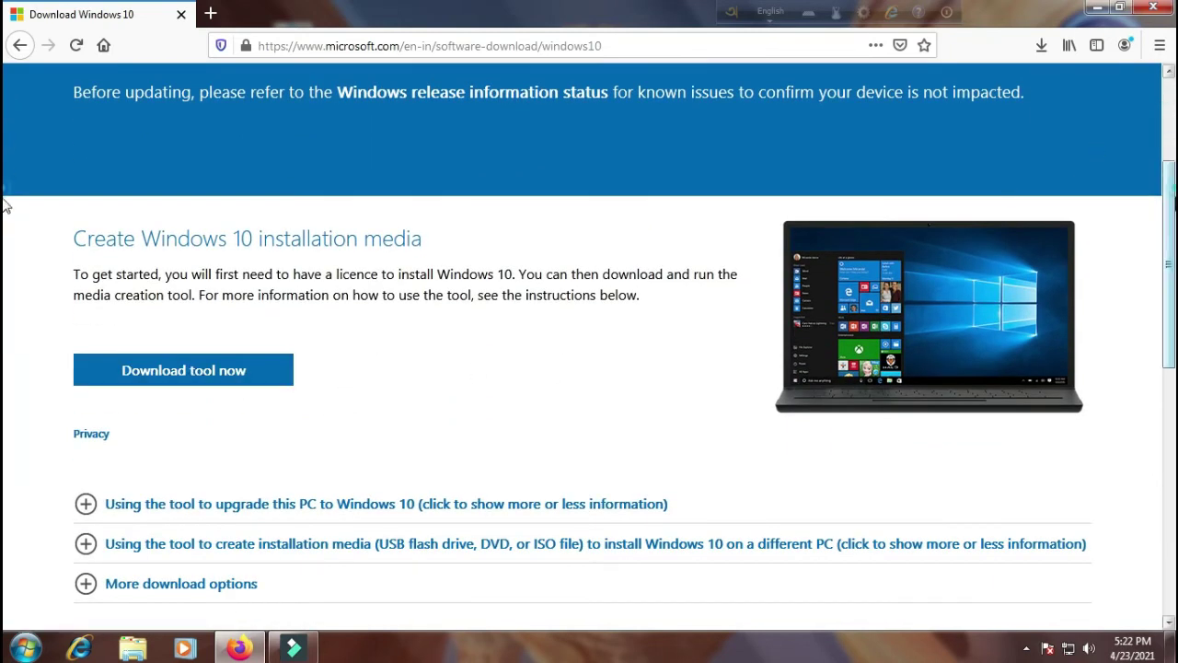
scroll(5, 272, down, 3)
scroll(5, 272, down, 2)
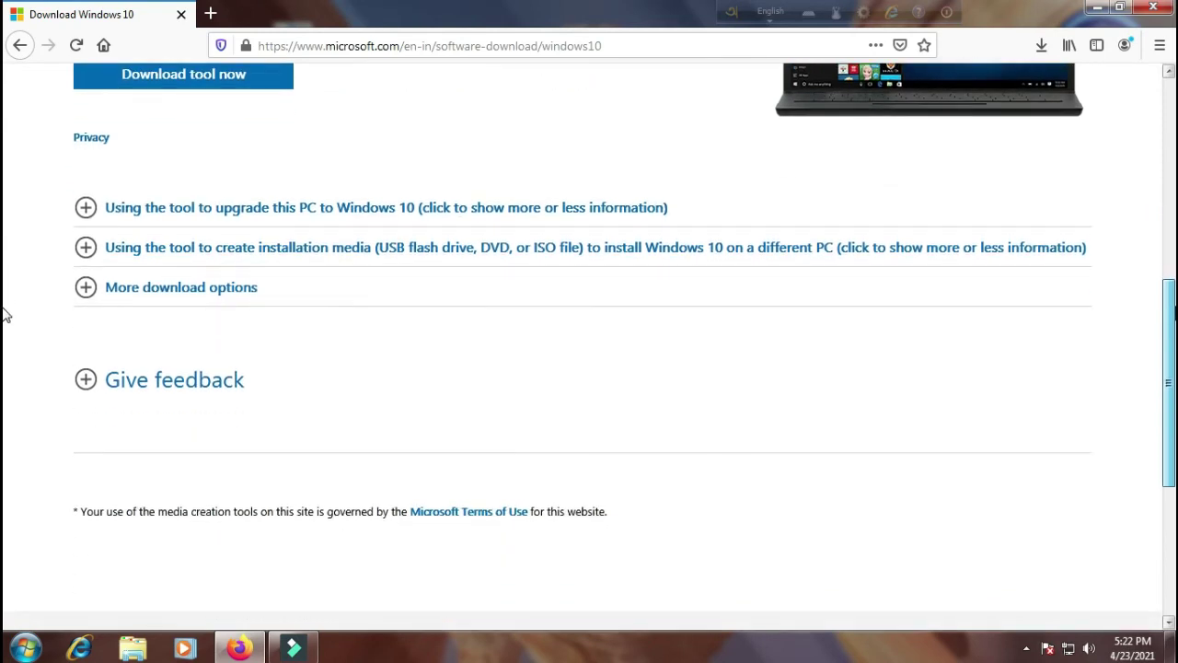
scroll(6, 258, up, 3)
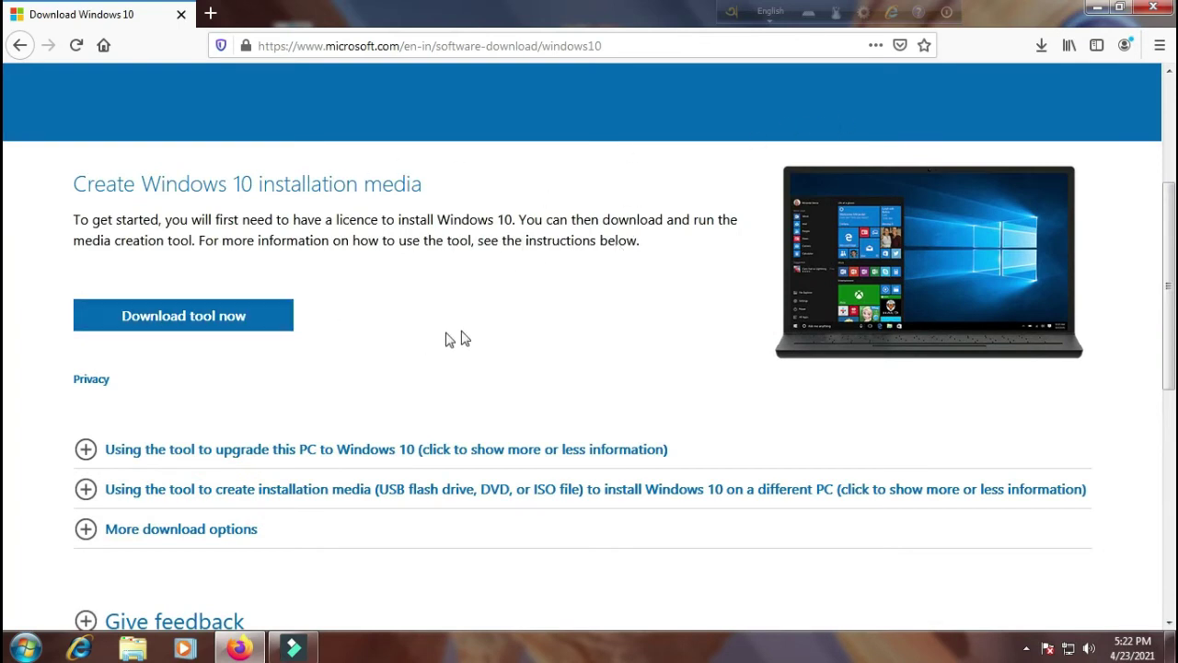
scroll(4, 295, down, 5)
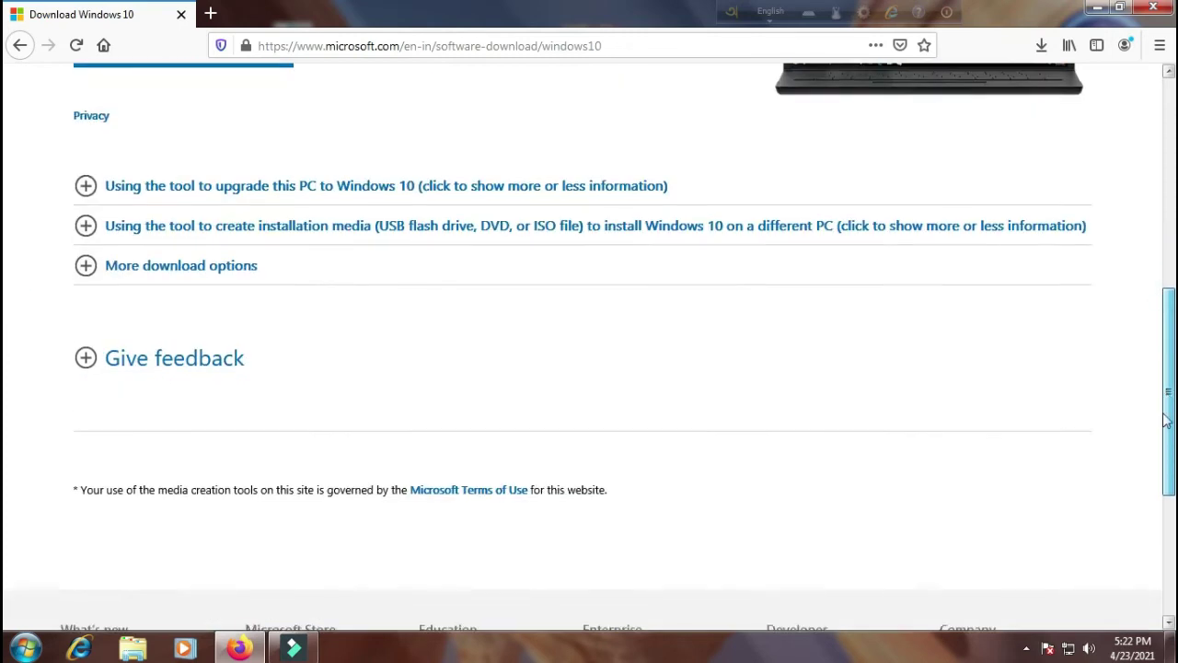
drag(1167, 441, 1162, 189)
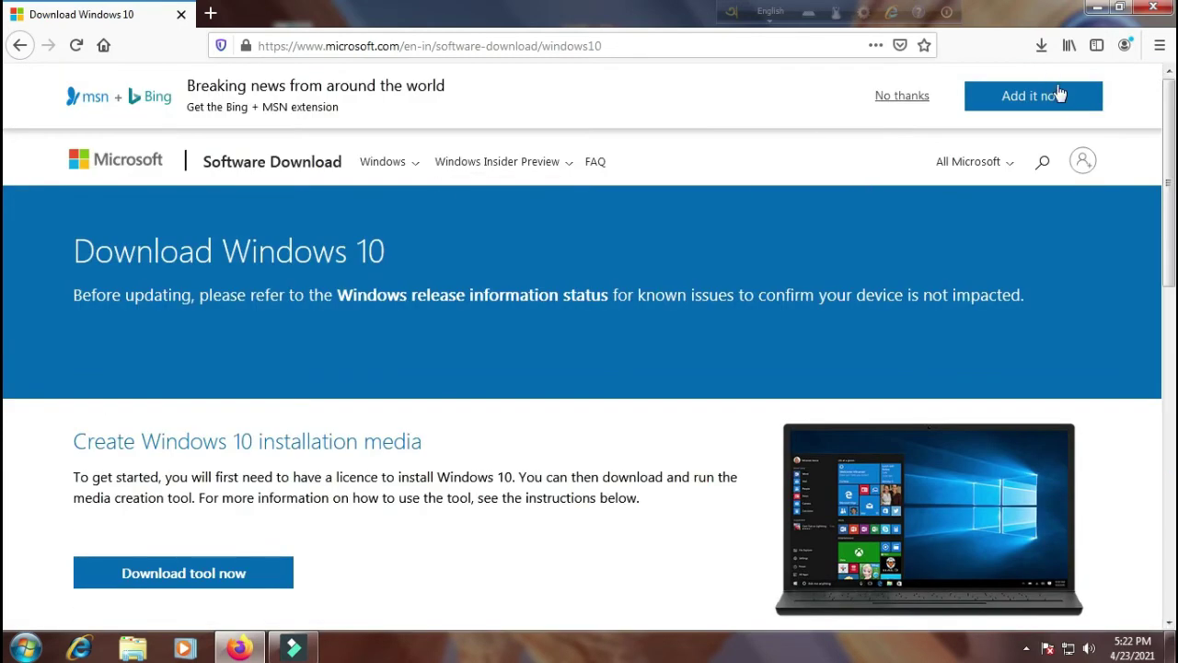
click(1120, 8)
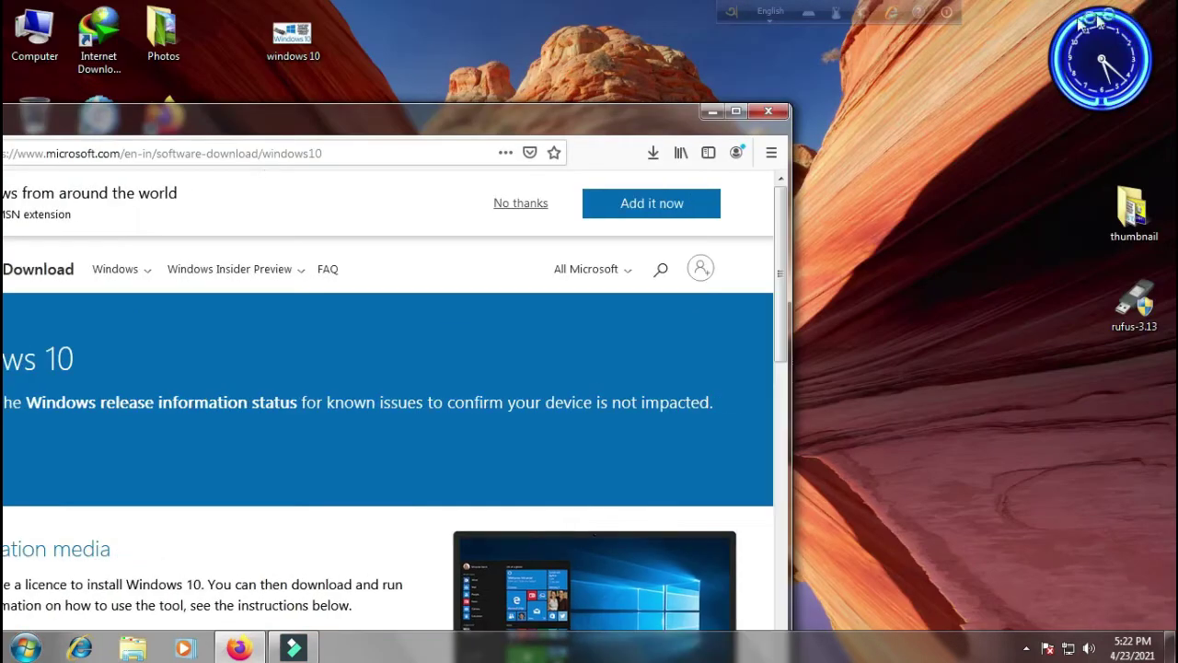
click(764, 114)
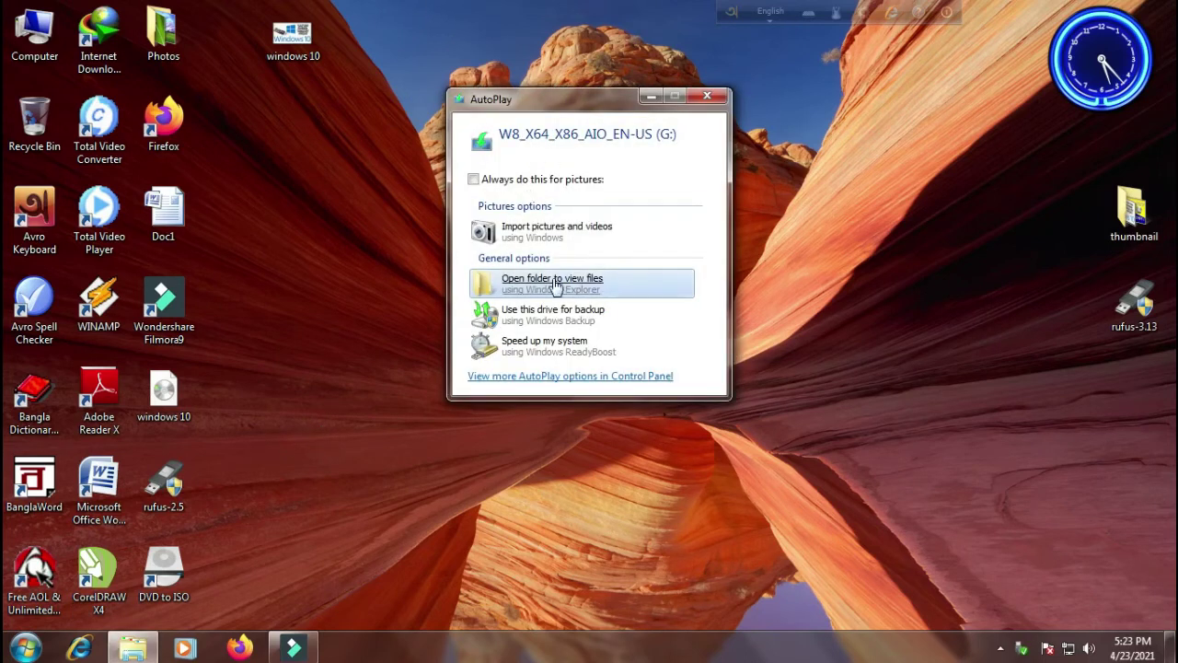
Dismiss AutoPlay and quick-format the W8_X64_X86_AIO_EN-US (G:) pen drive as NTFS with 4096-byte allocation units, accepting the data erasure
click(708, 97)
double_click(23, 23)
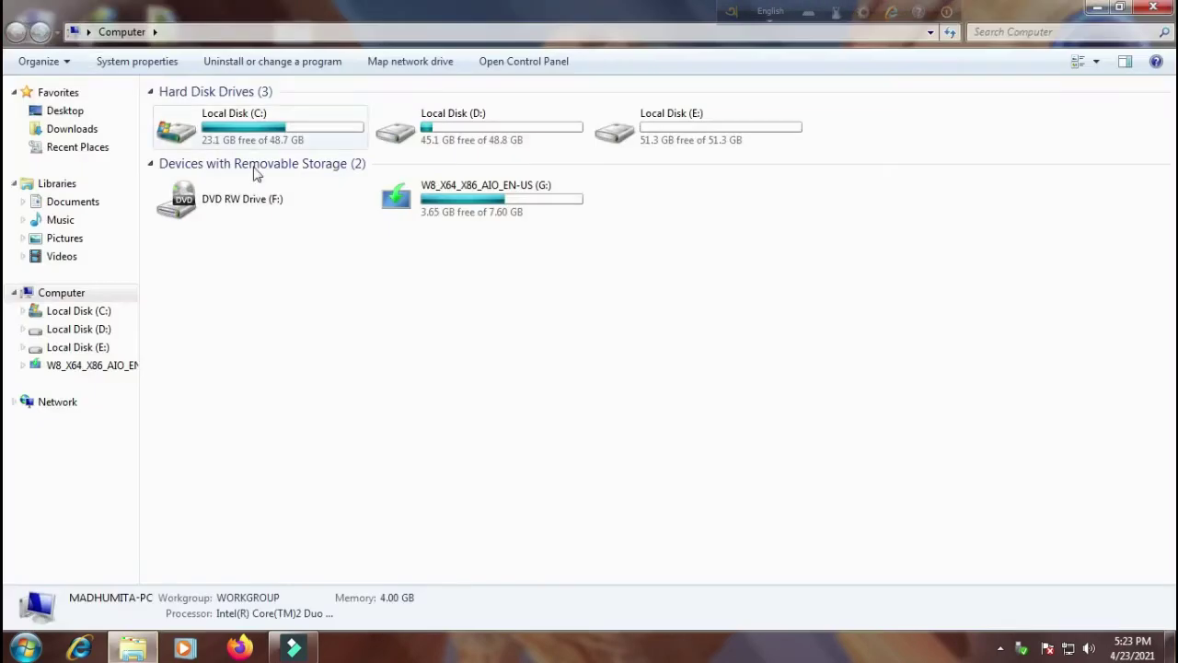
right_click(491, 197)
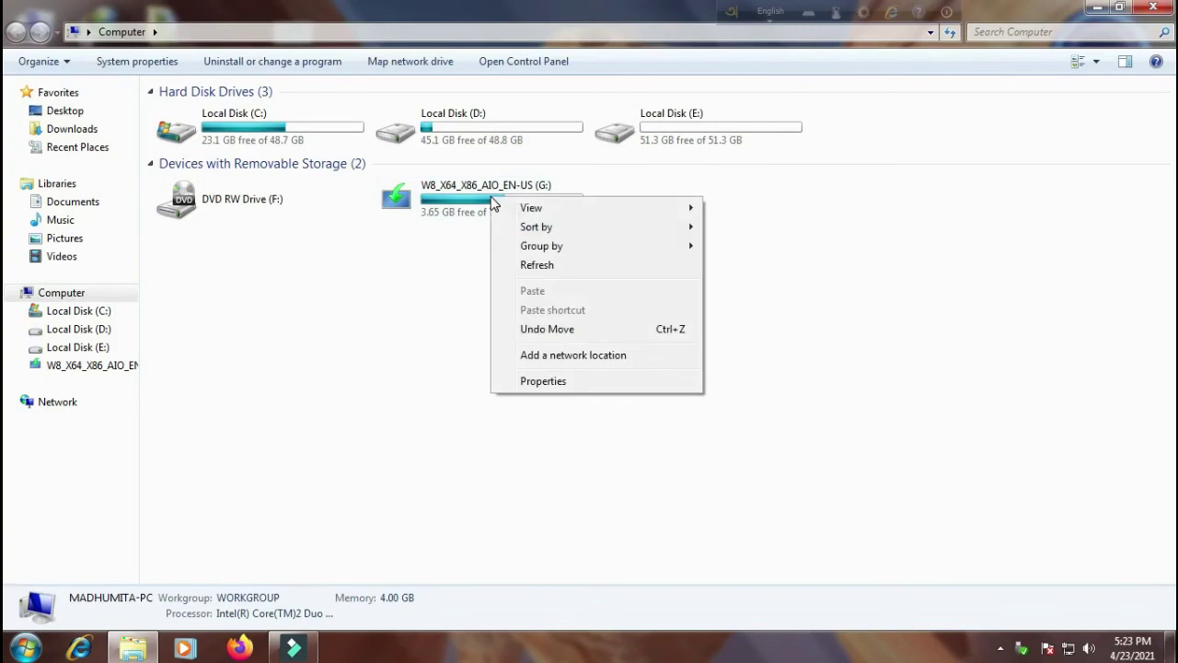
right_click(459, 196)
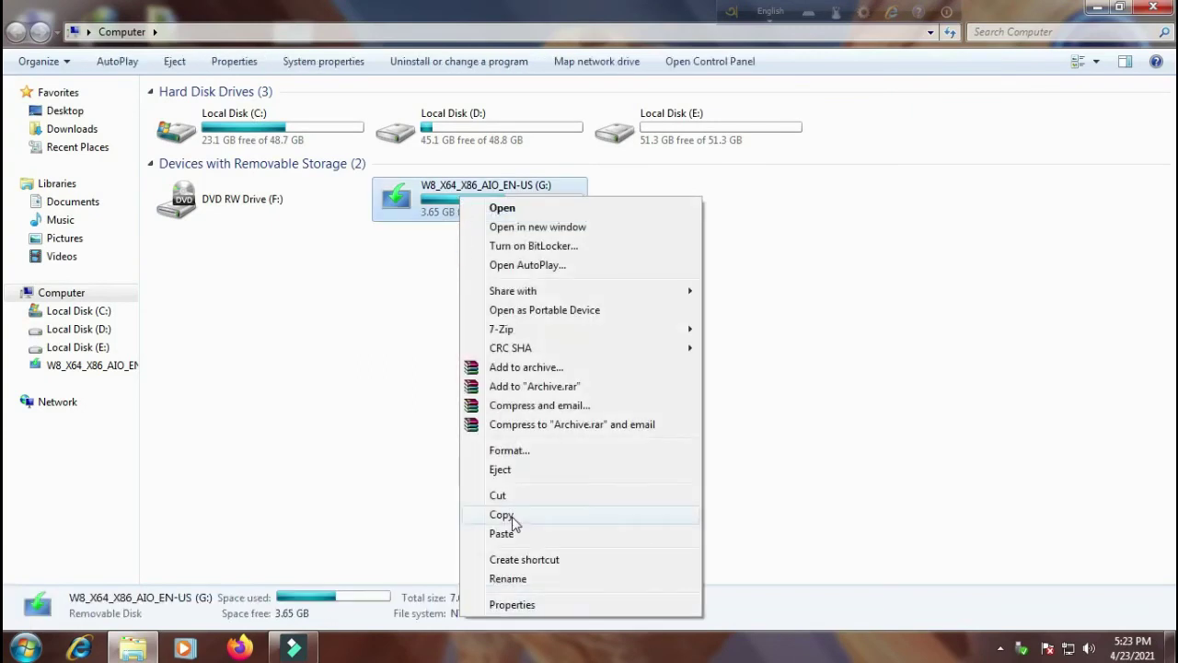
click(517, 454)
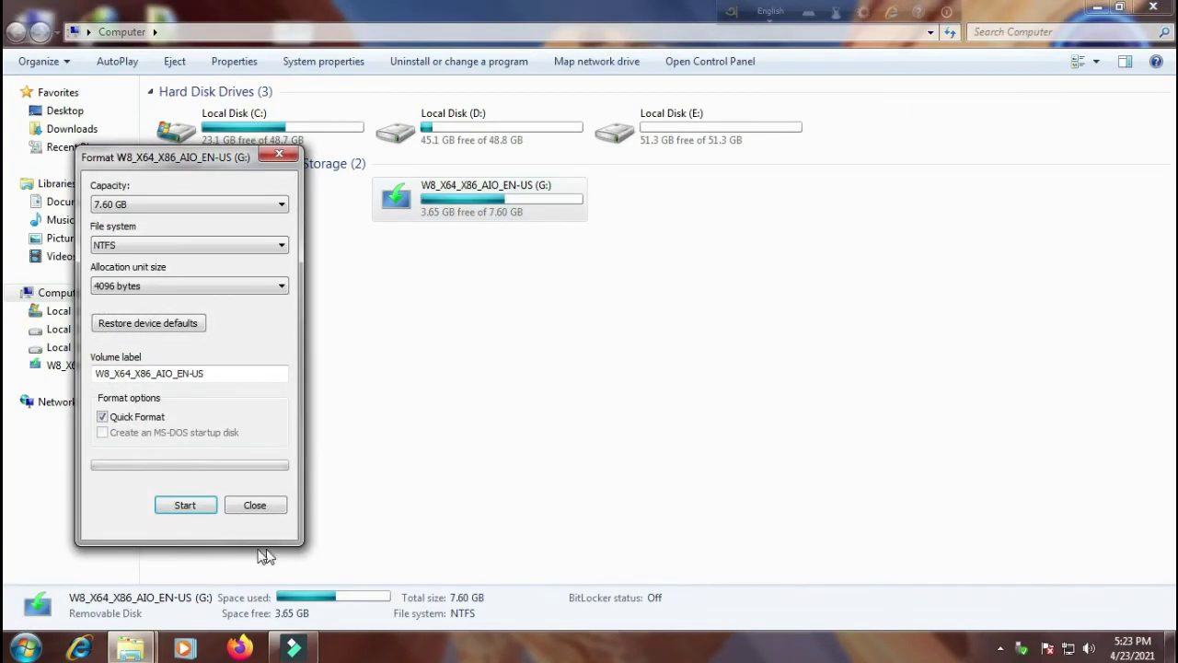
click(184, 507)
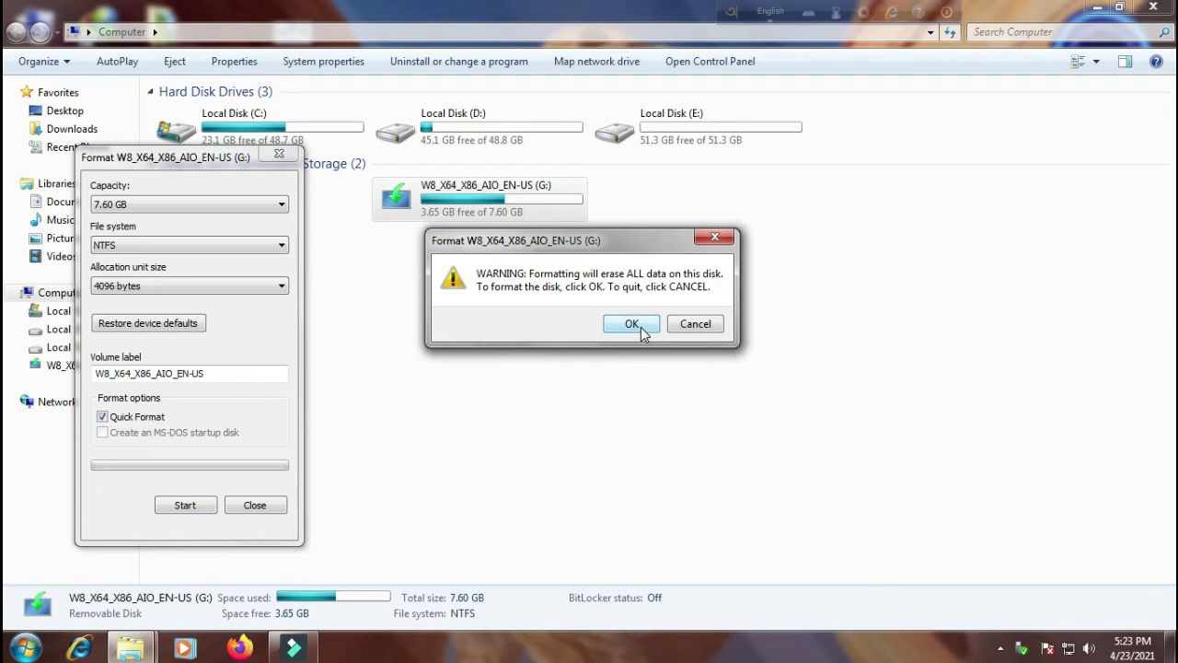
click(632, 325)
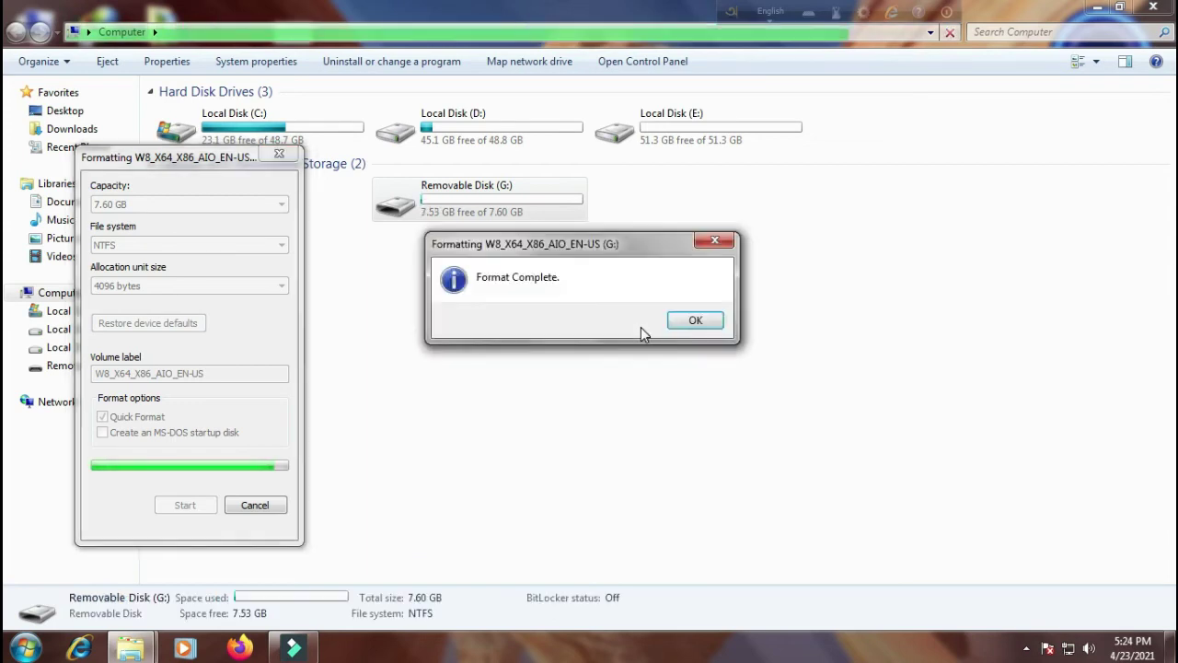
click(702, 322)
click(255, 504)
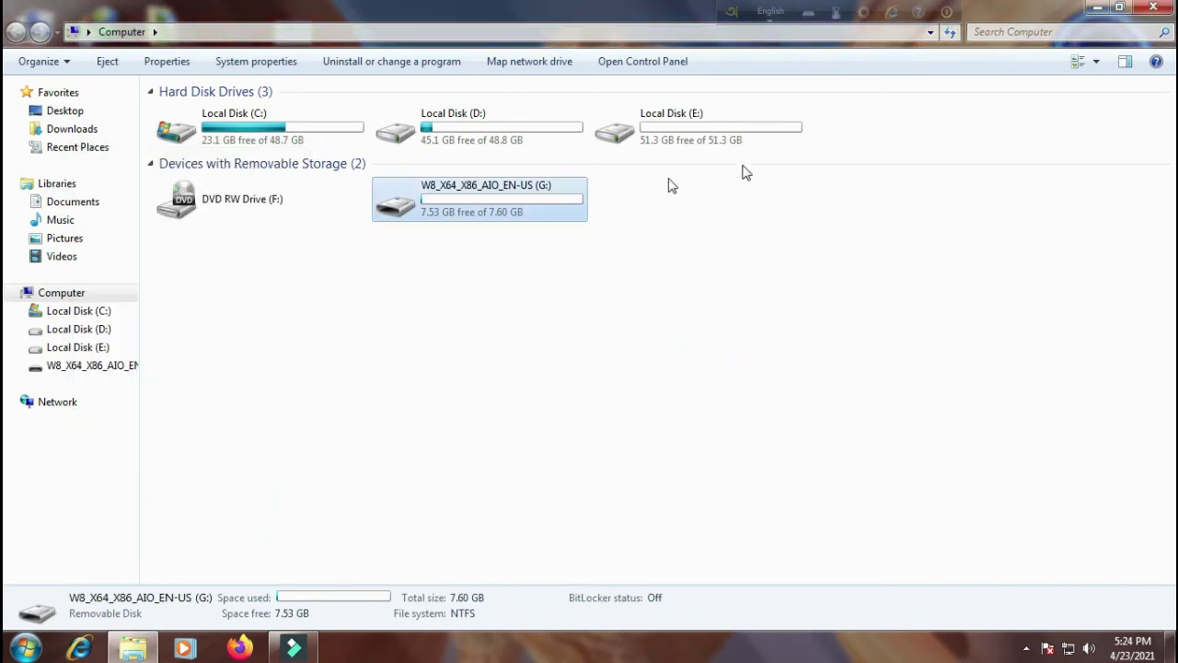
Check the contents of the formatted G: drive, then close the Explorer window
double_click(477, 210)
click(16, 31)
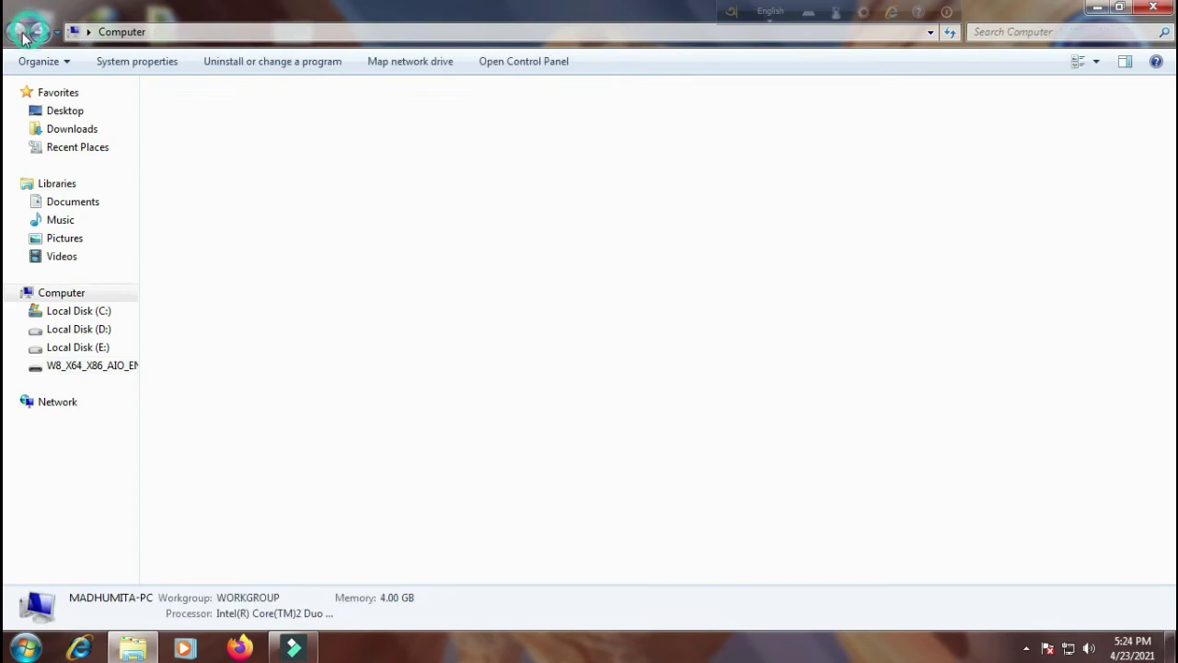
click(1153, 11)
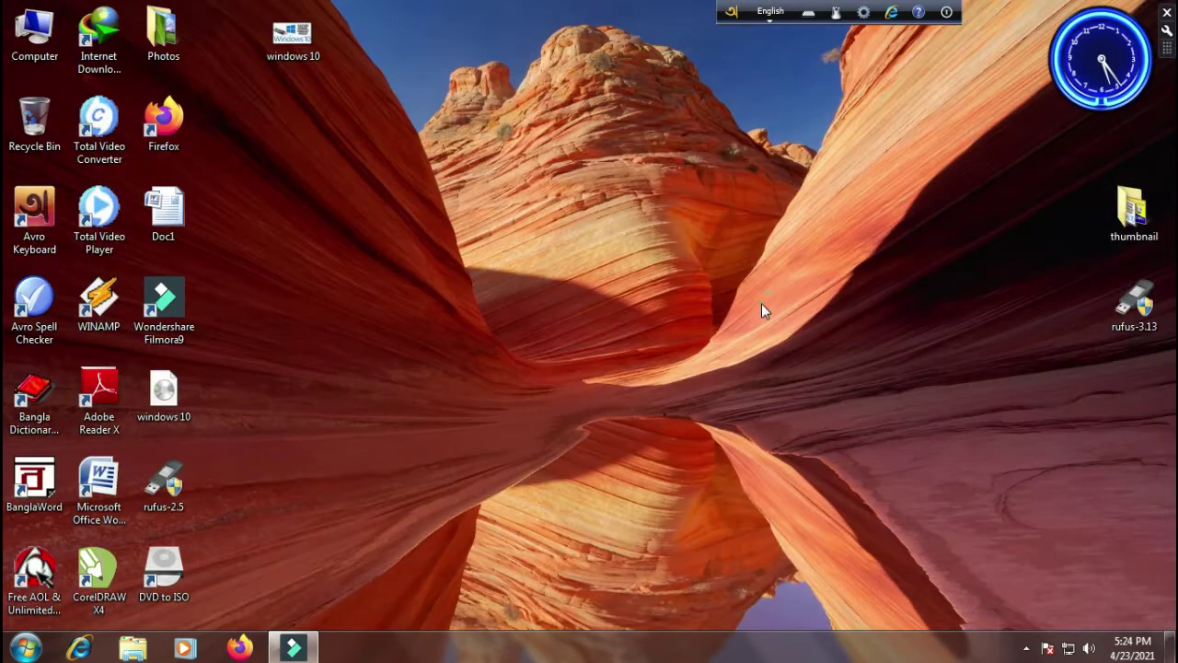
Launch rufus-3.13 from the desktop and choose "Disk or ISO image" as the boot selection with the G: pen drive as device
double_click(1136, 308)
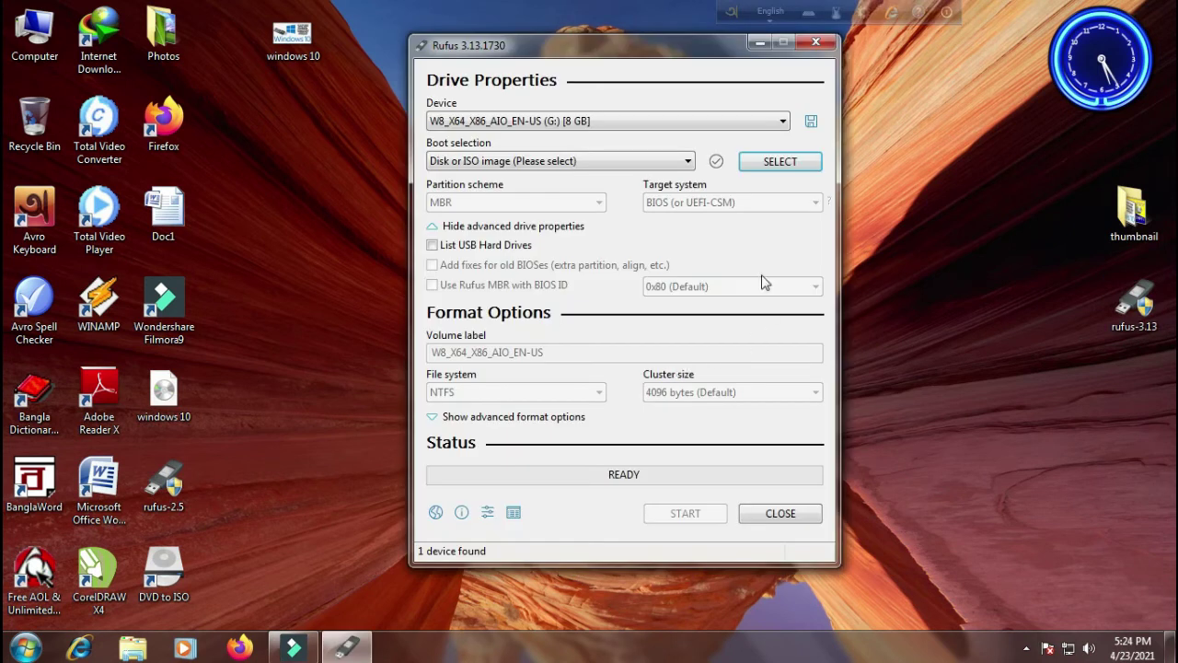
click(689, 162)
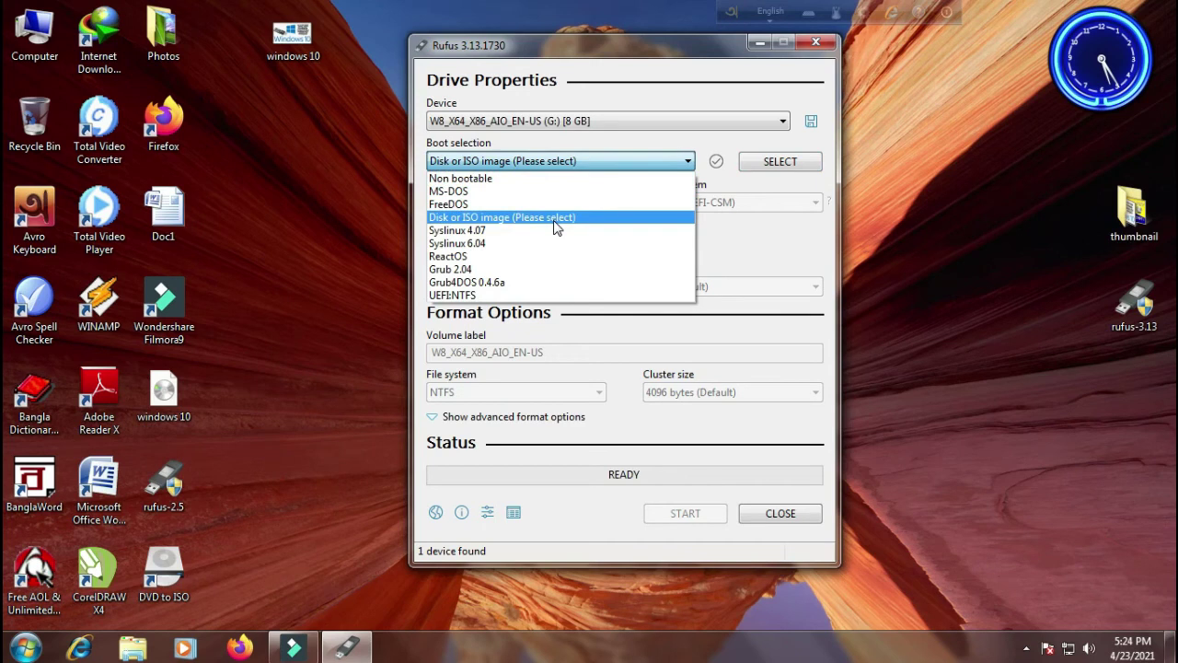
click(556, 226)
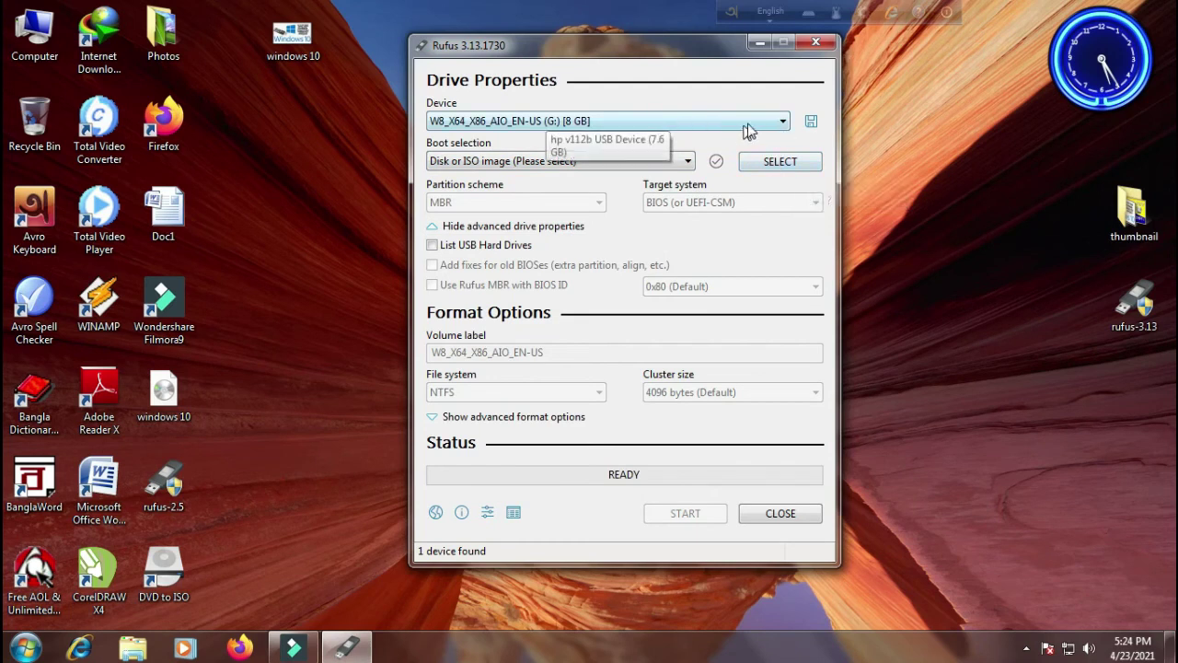
click(783, 125)
click(686, 138)
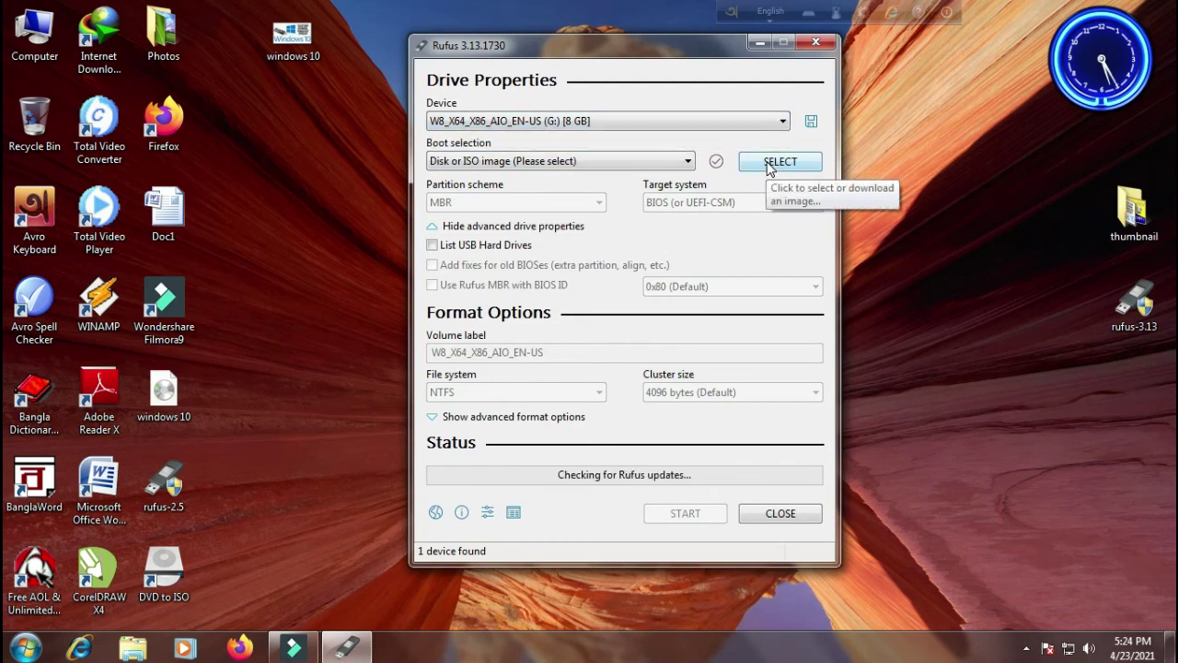
Load the windows 10 ISO image from the desktop and start writing it to the G: drive, accepting the data erasure
click(769, 167)
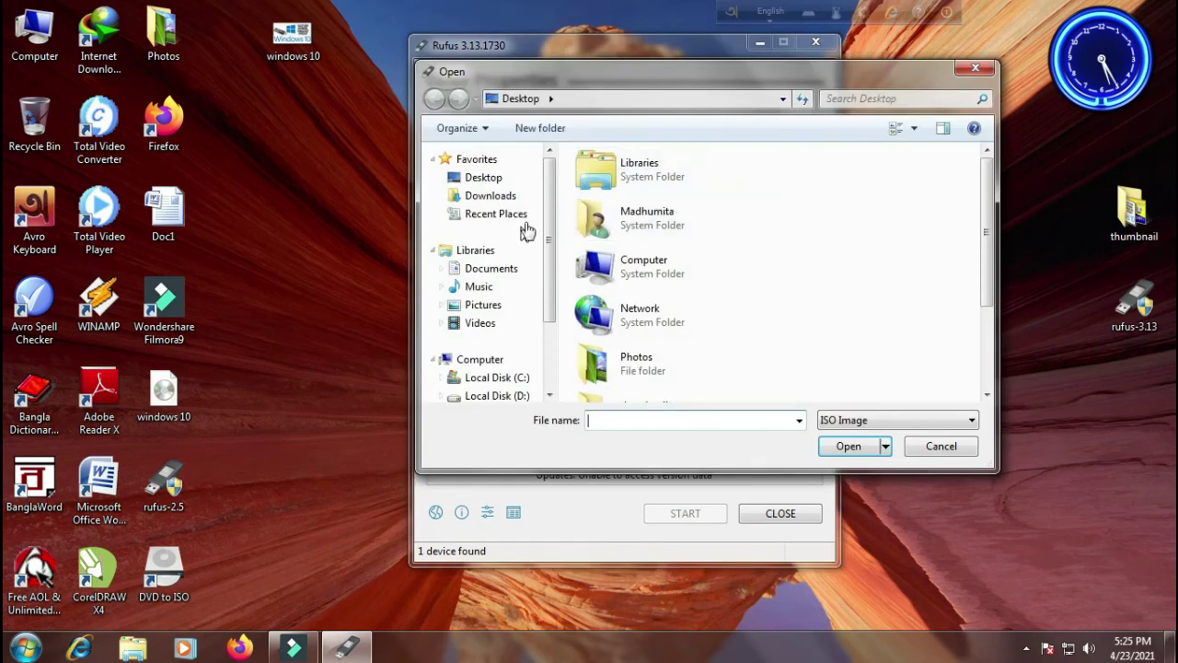
click(483, 177)
drag(985, 212, 984, 350)
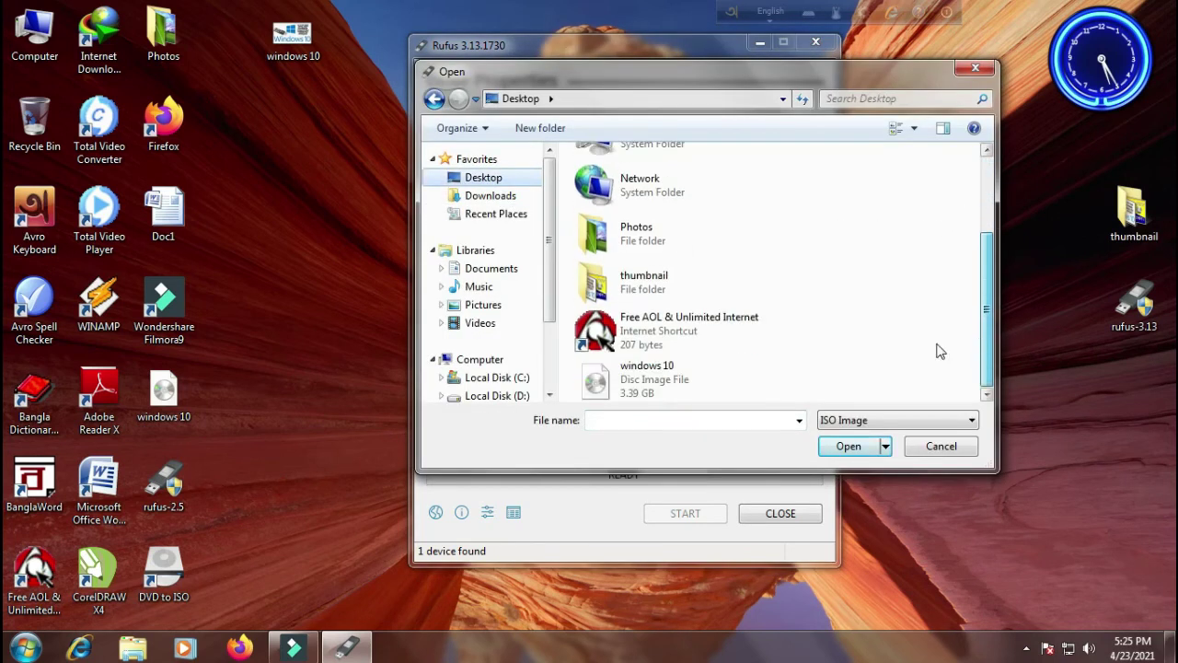
click(662, 398)
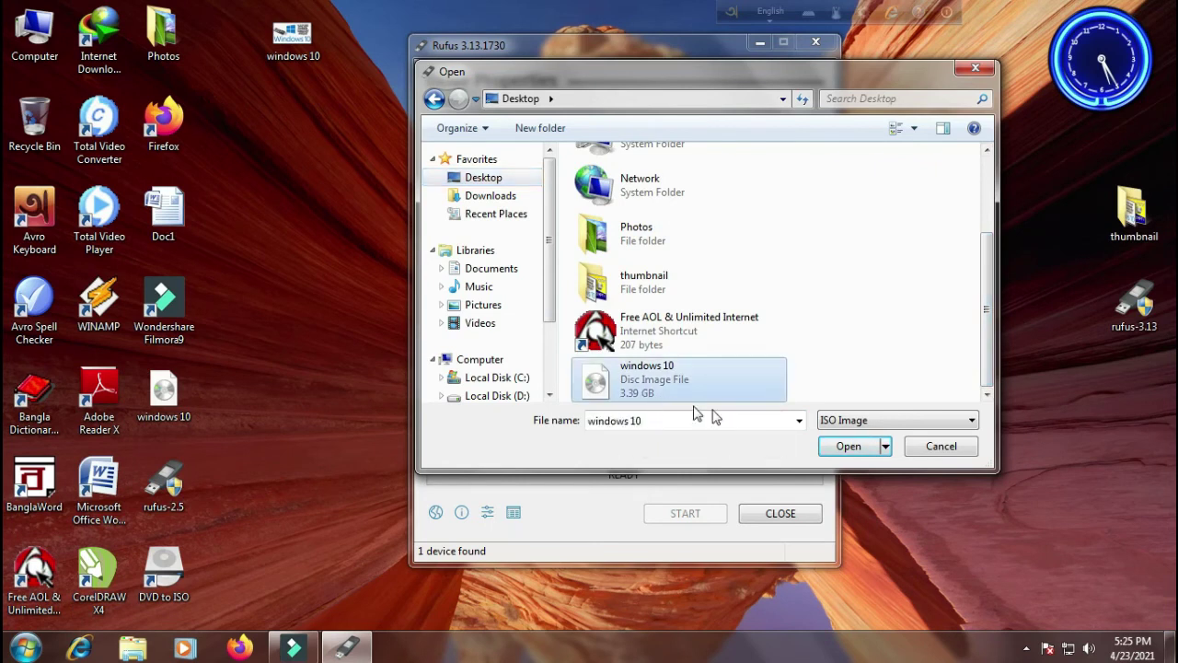
click(849, 448)
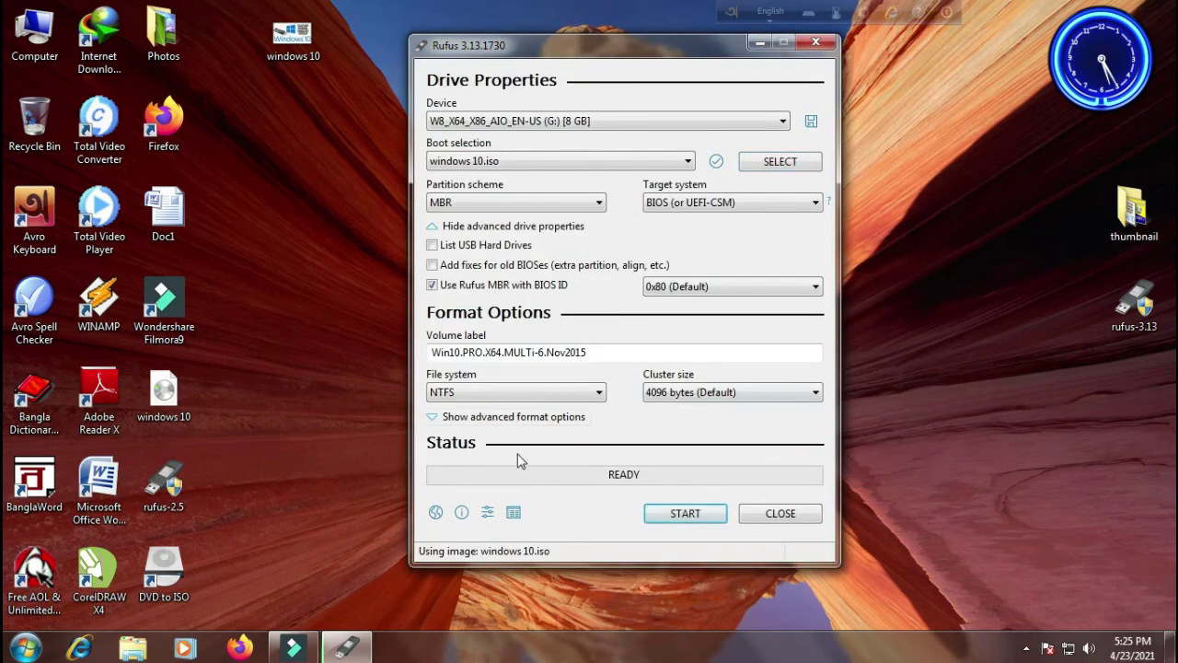
click(686, 515)
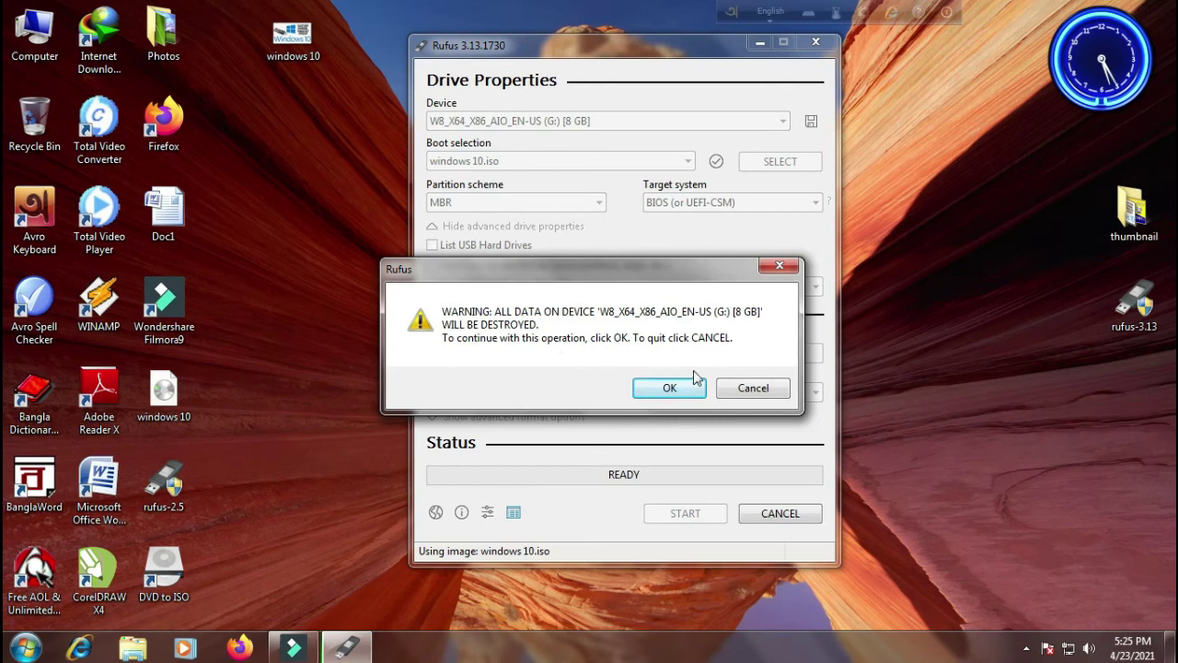
click(671, 388)
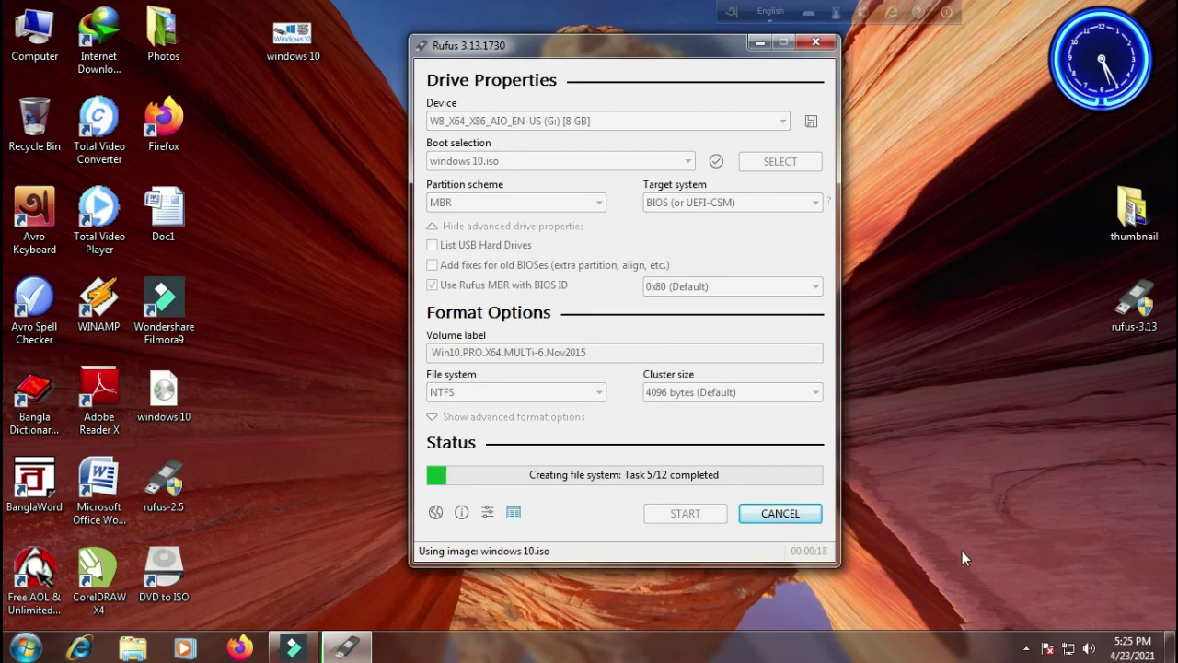
click(1026, 650)
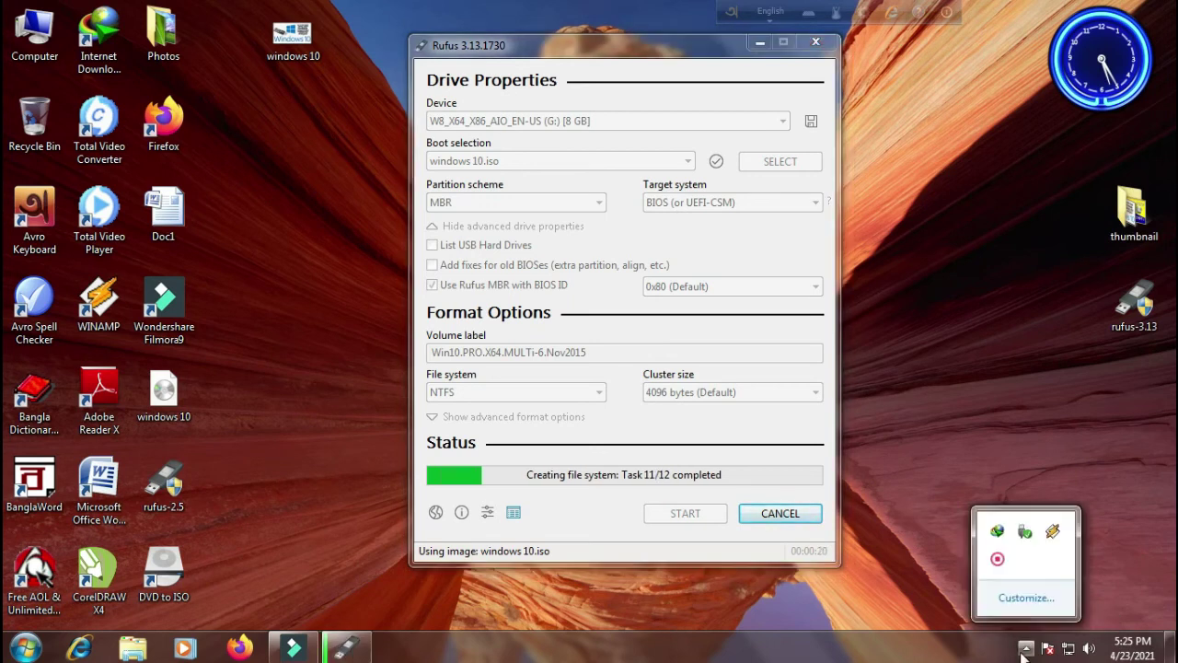
right_click(1003, 571)
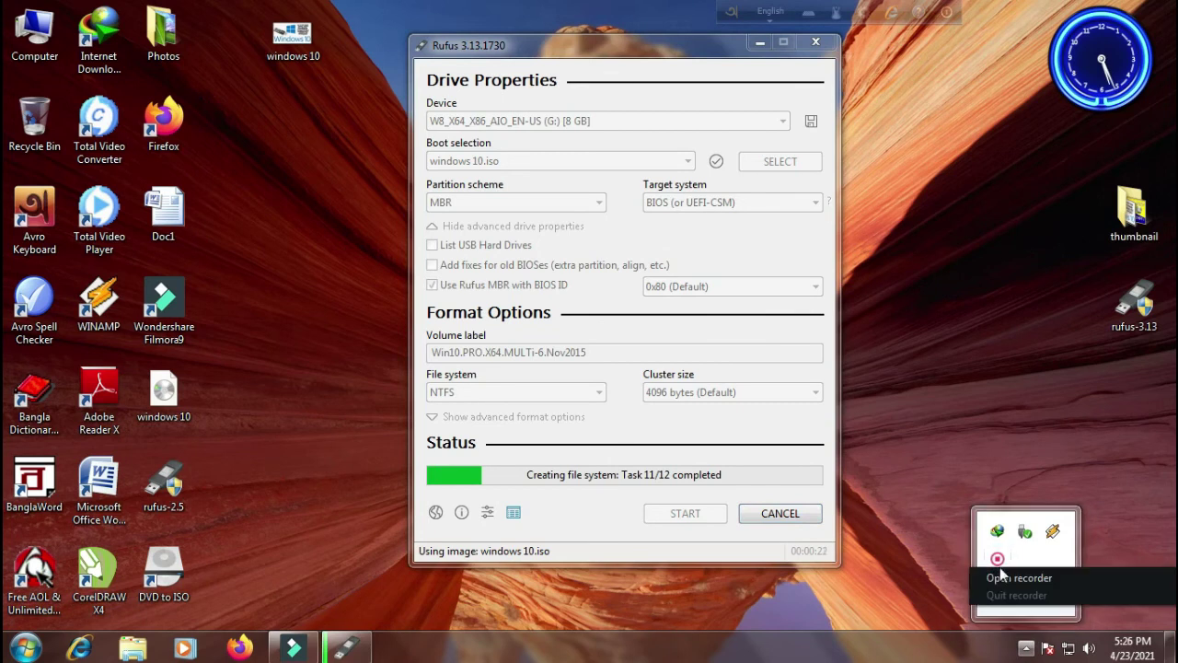
click(1006, 576)
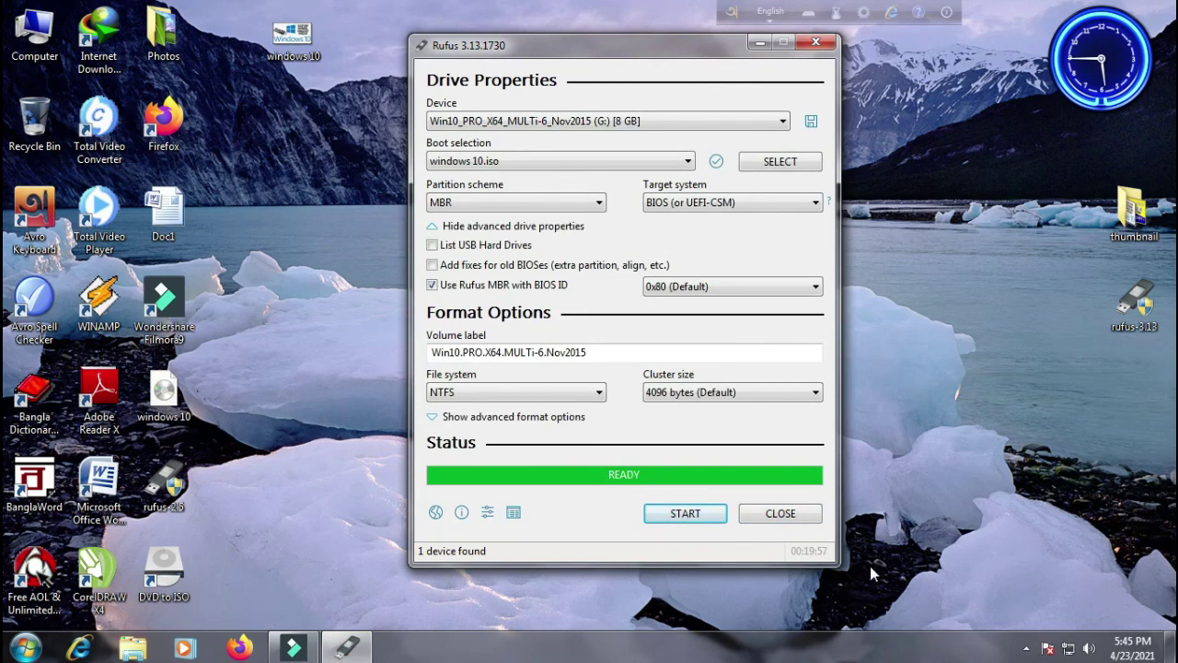
Close Rufus and look at the Windows setup files on the G: drive, then close the Explorer window
click(805, 522)
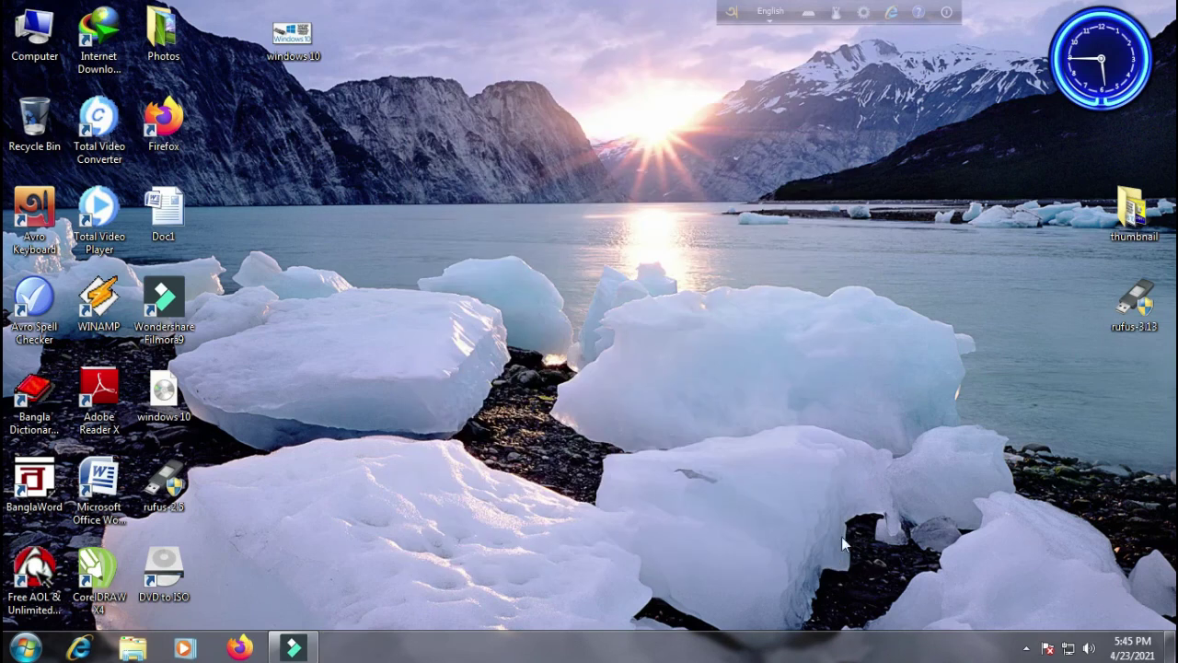
double_click(25, 37)
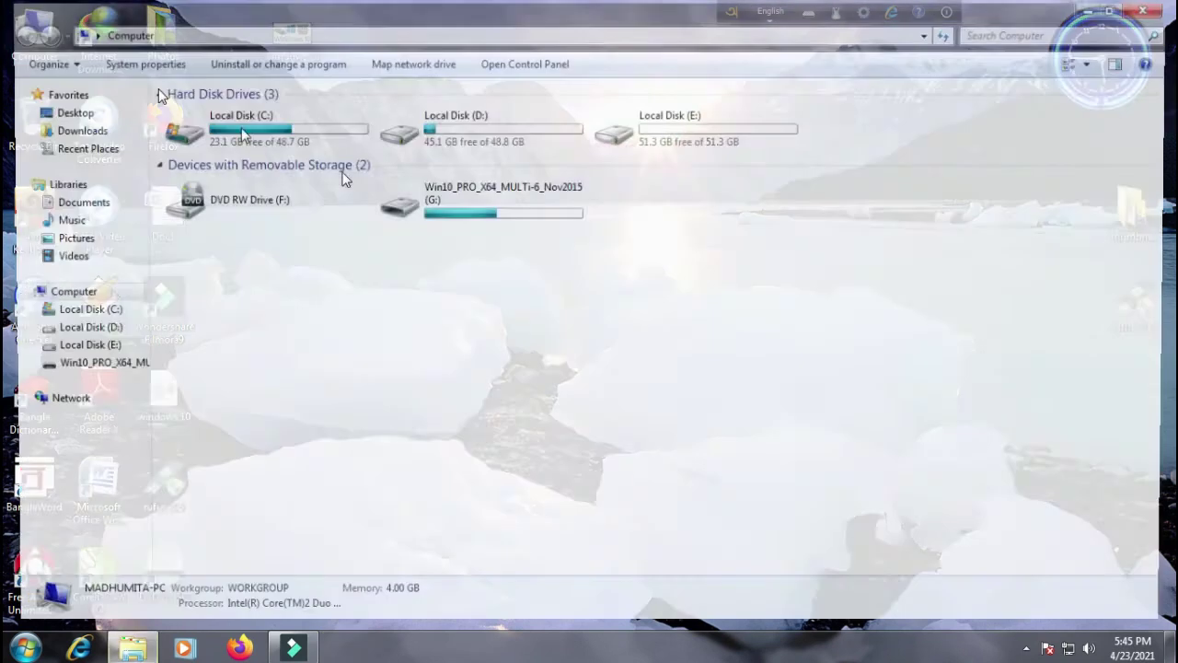
double_click(436, 221)
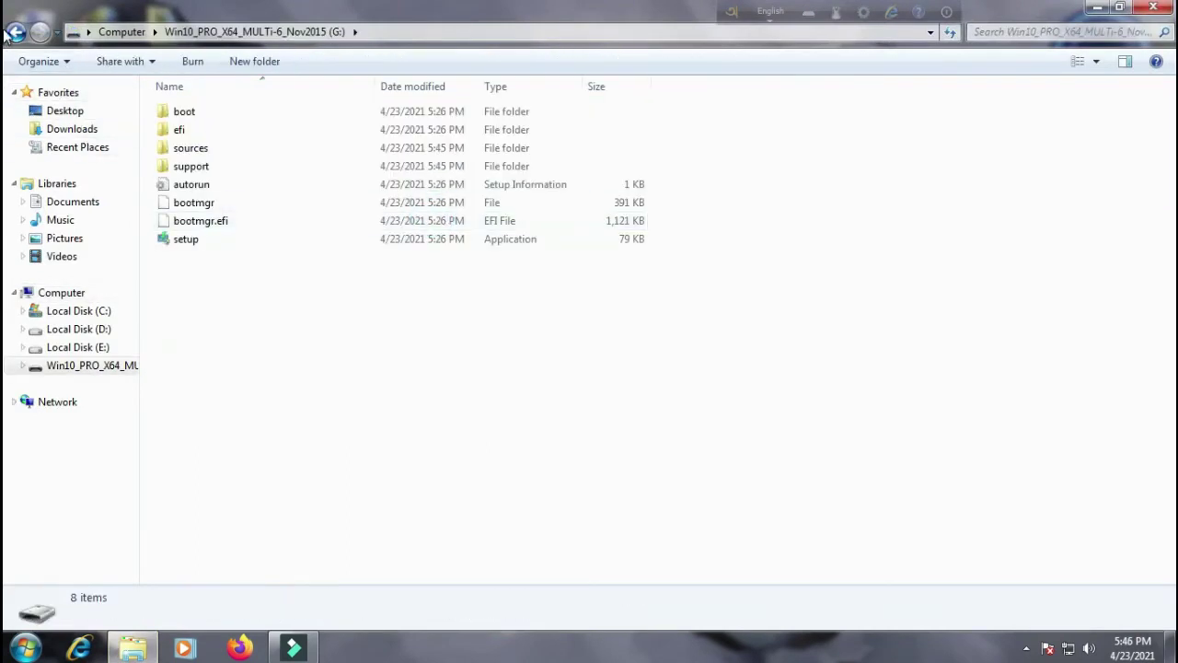
click(1154, 7)
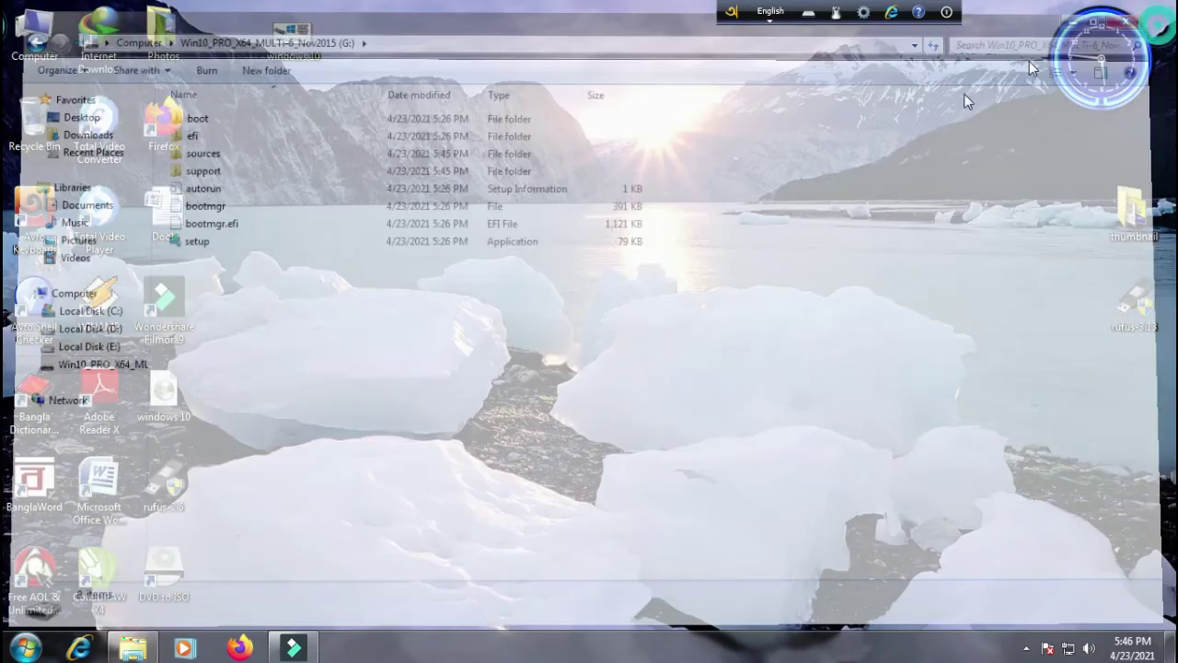
Safely eject the USB mass storage device and dismiss the removal notification
click(1026, 649)
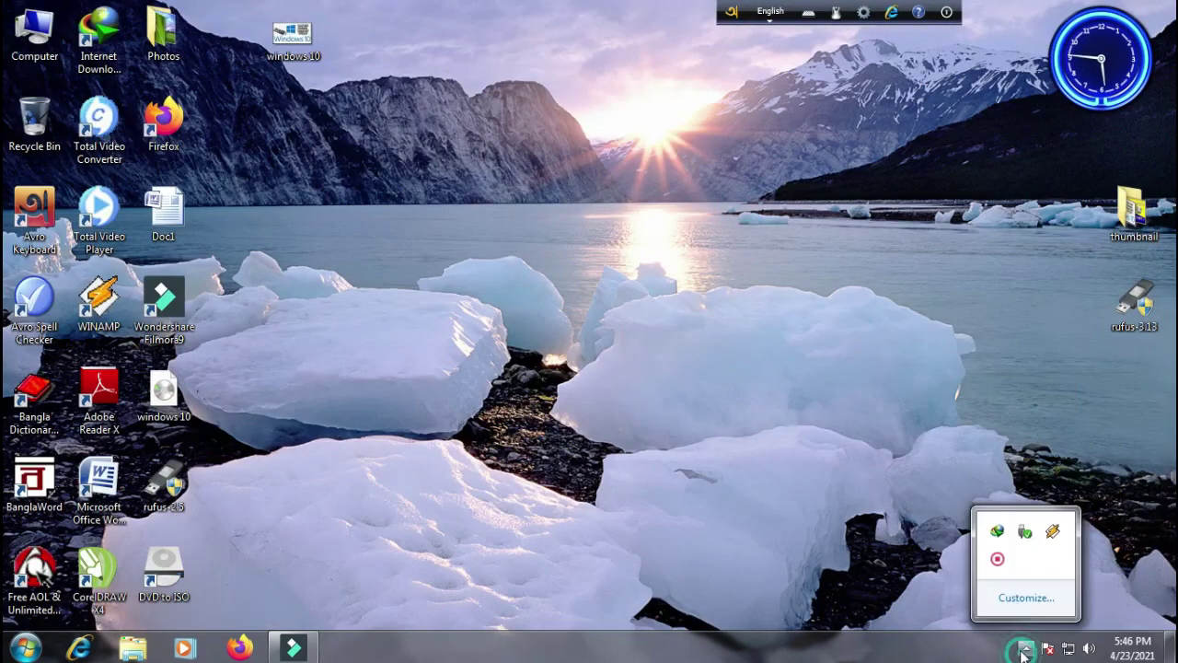
click(1027, 534)
click(941, 572)
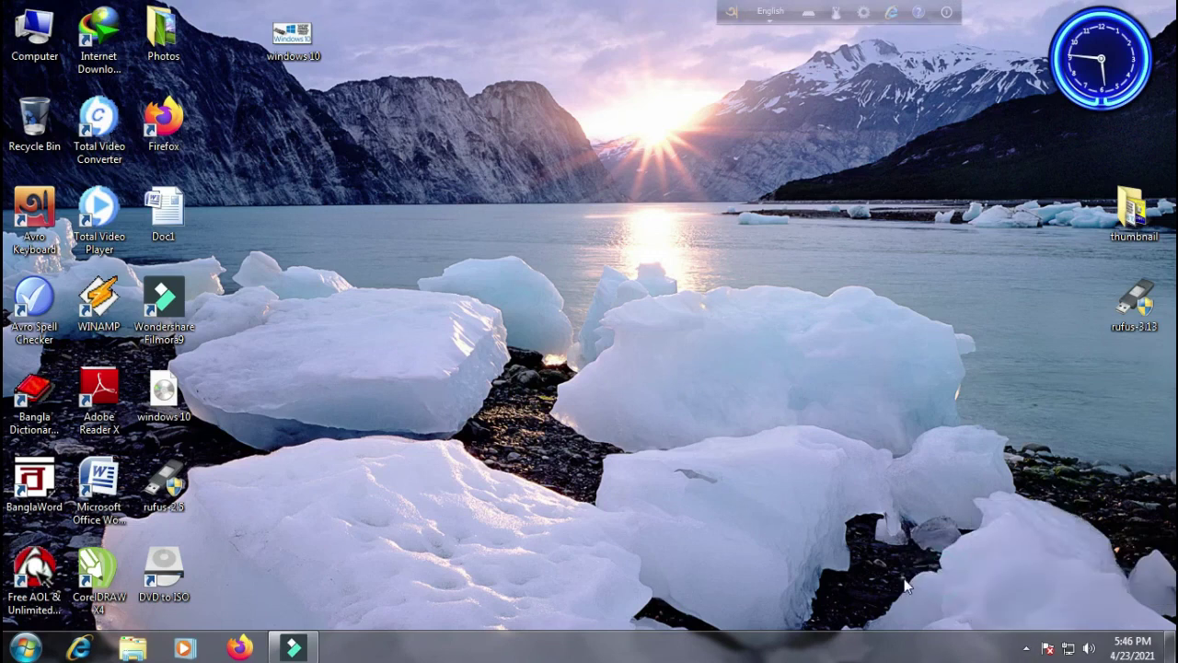
click(1024, 648)
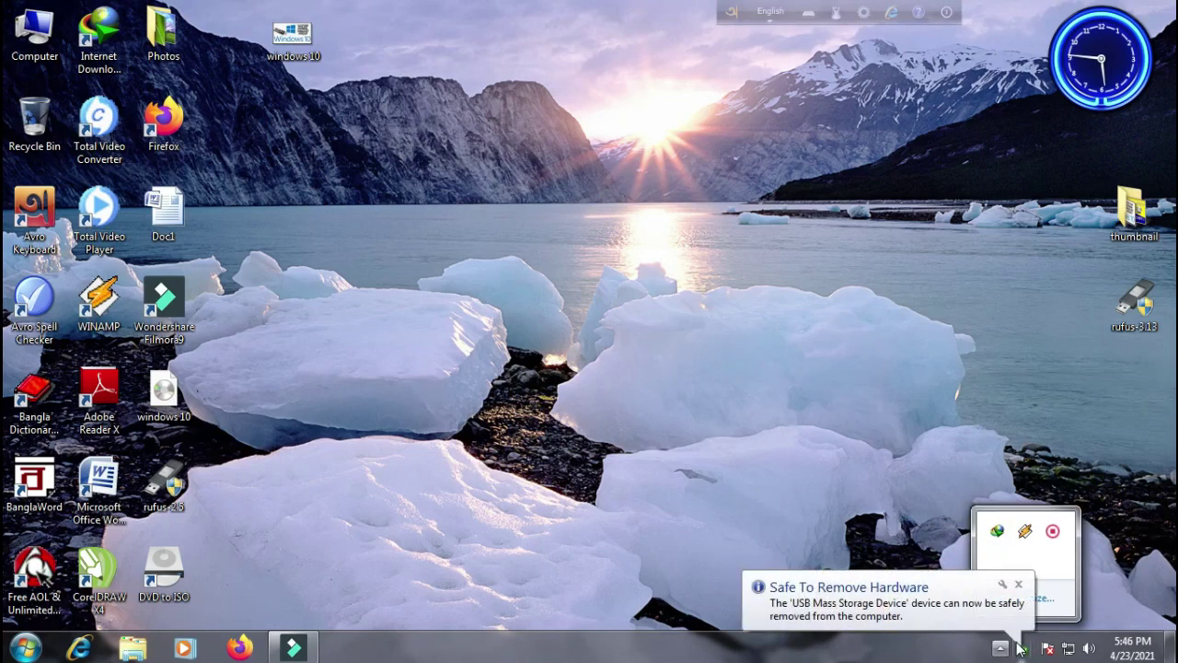
click(1020, 649)
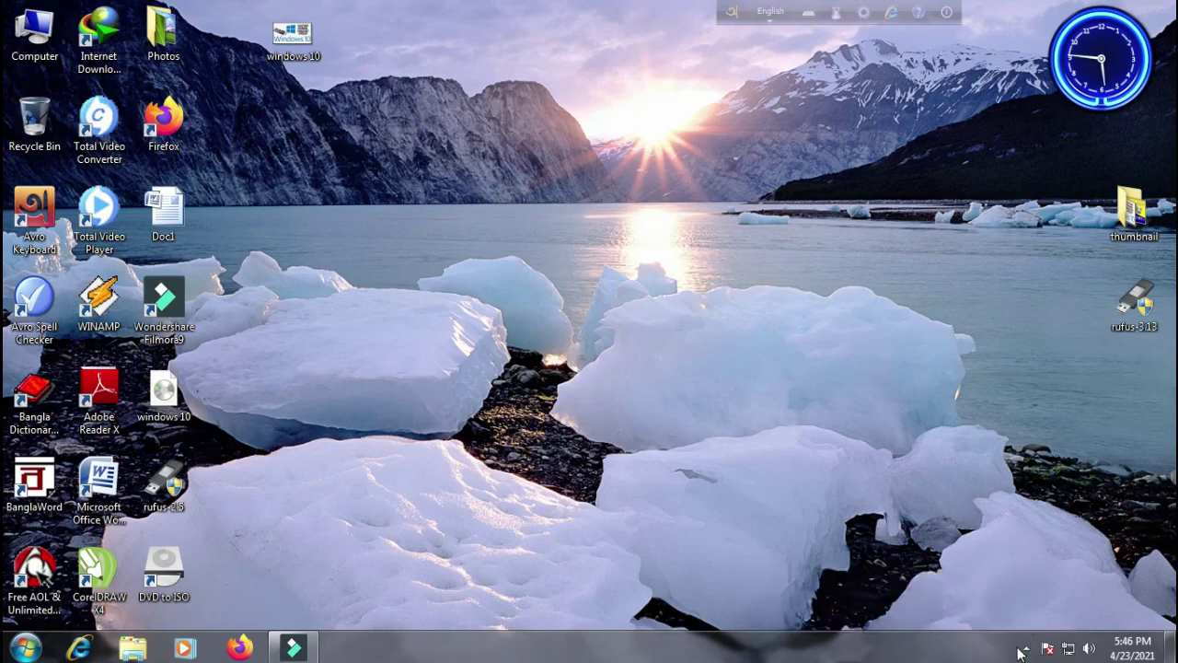
click(1025, 650)
click(1025, 650)
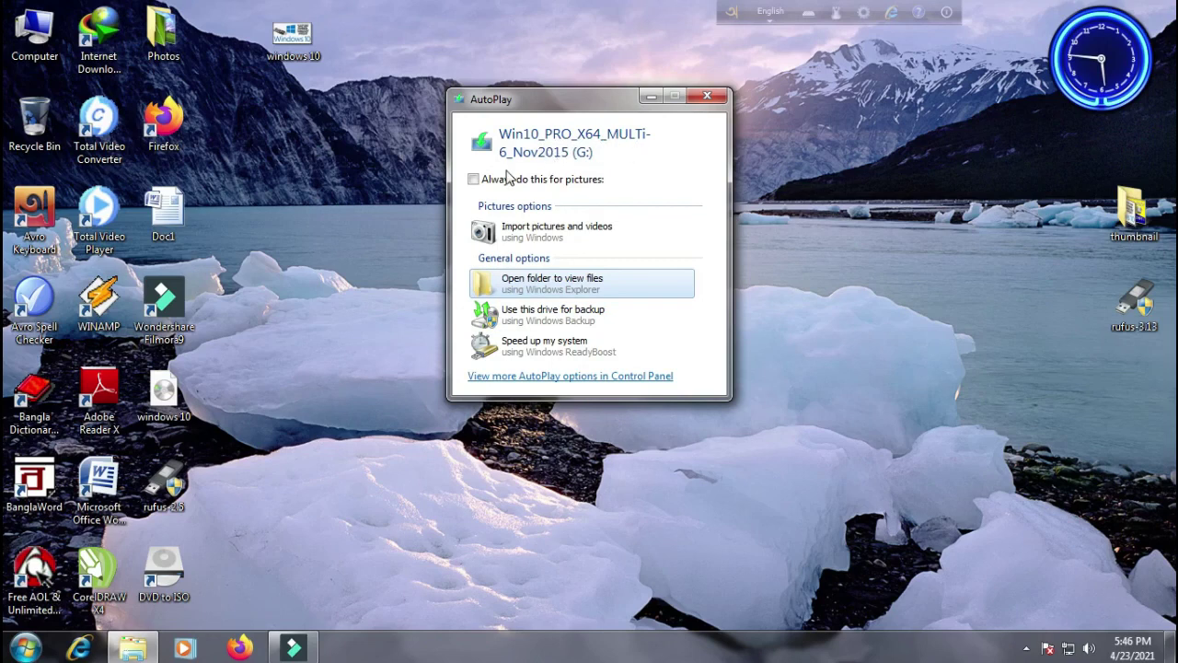
Dismiss AutoPlay for the reinserted pen drive, look at its files on the G: drive, and close the Explorer window
click(707, 95)
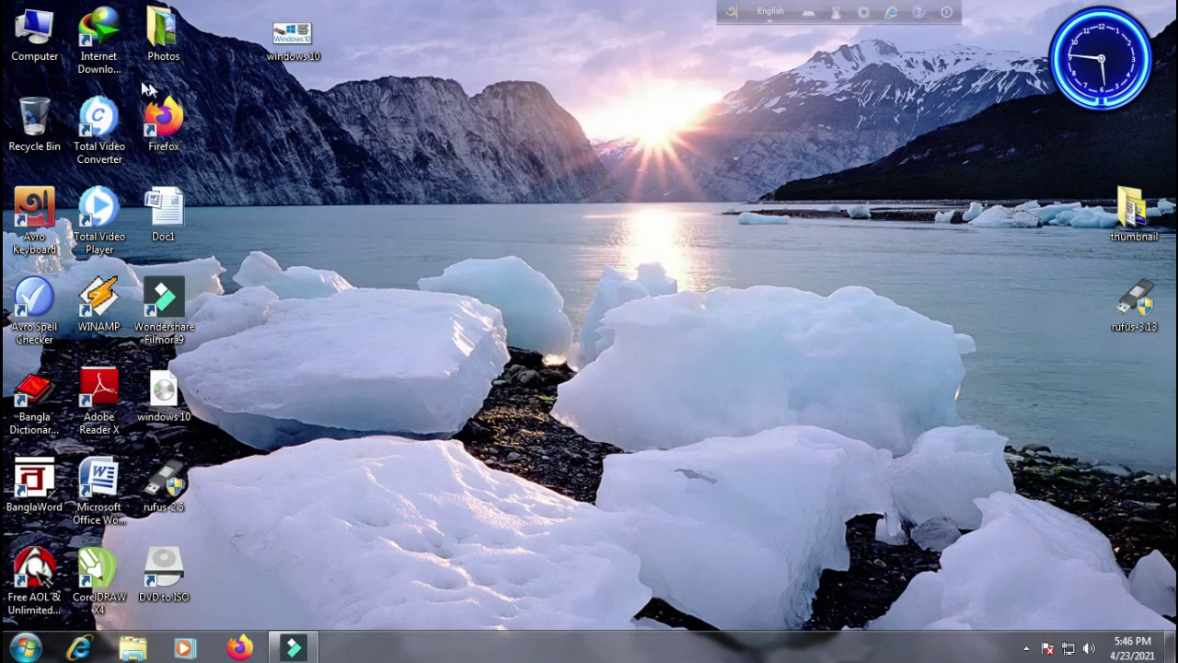
double_click(35, 33)
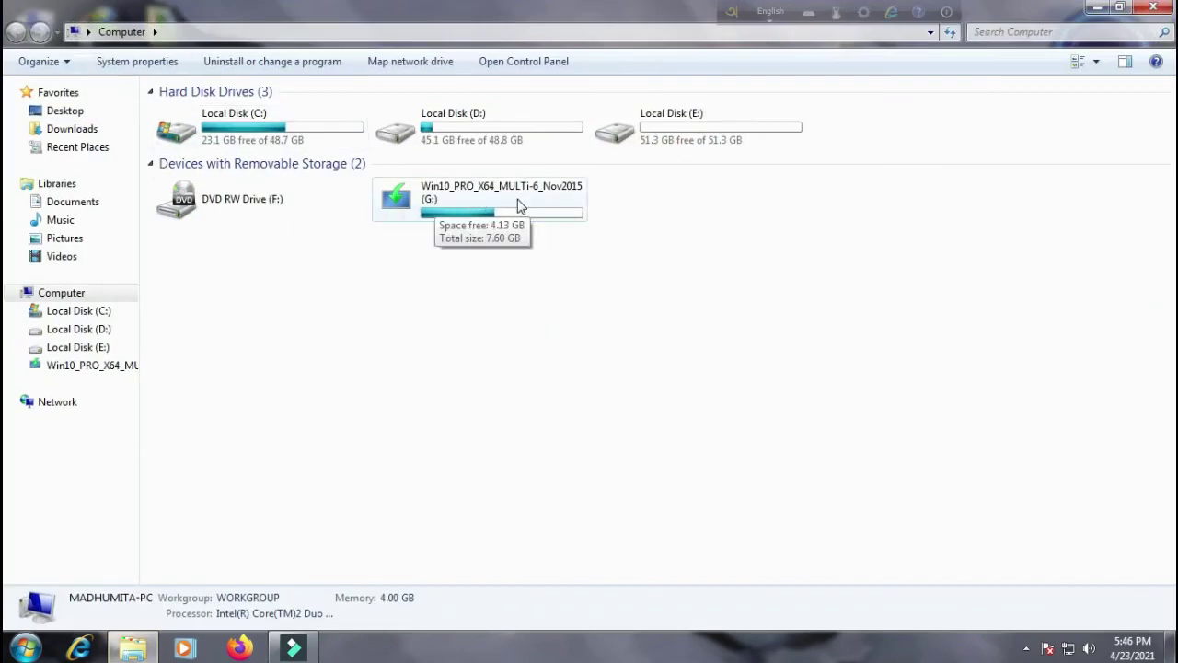
double_click(501, 211)
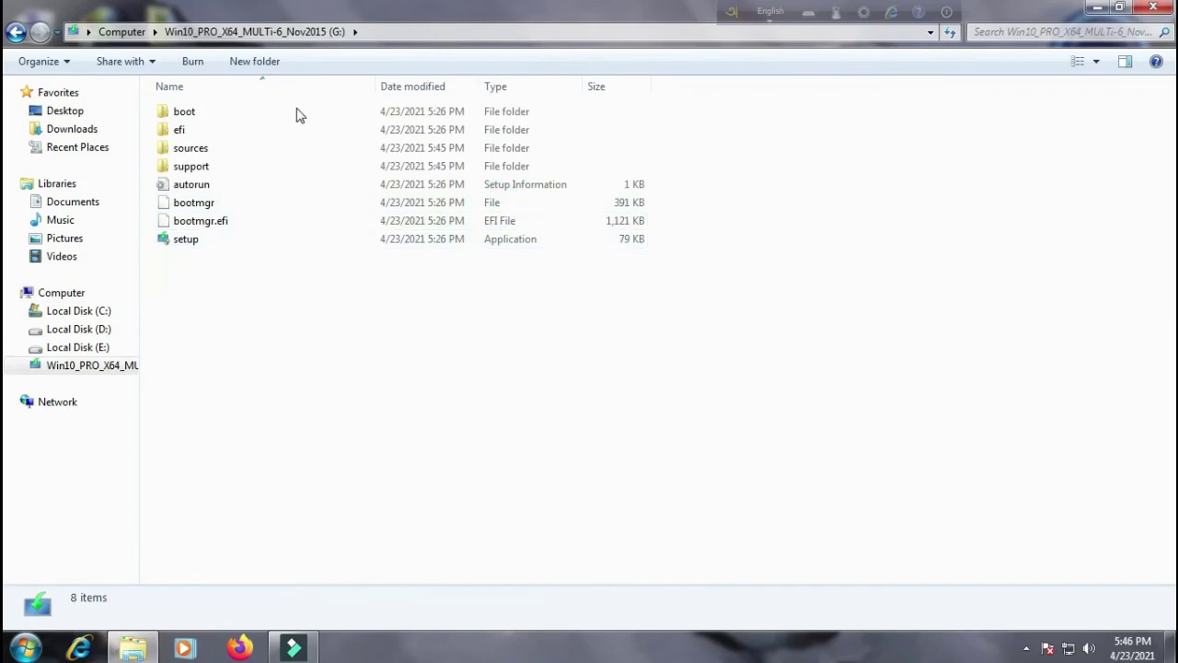
click(1154, 7)
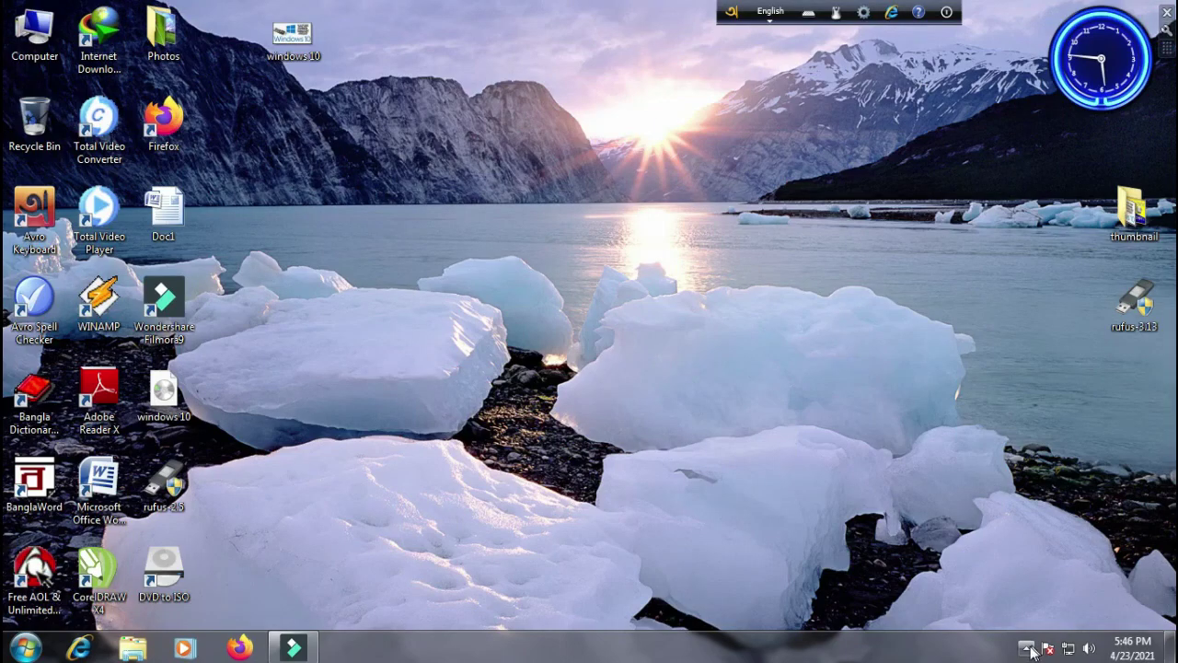
click(1026, 648)
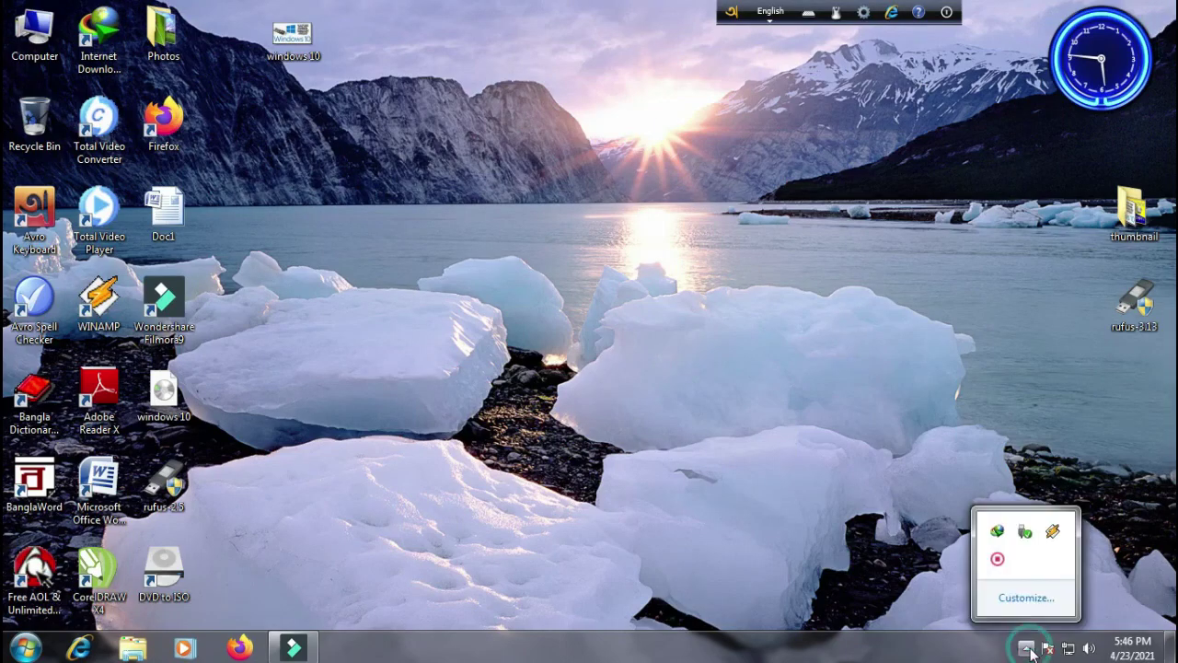
right_click(1005, 569)
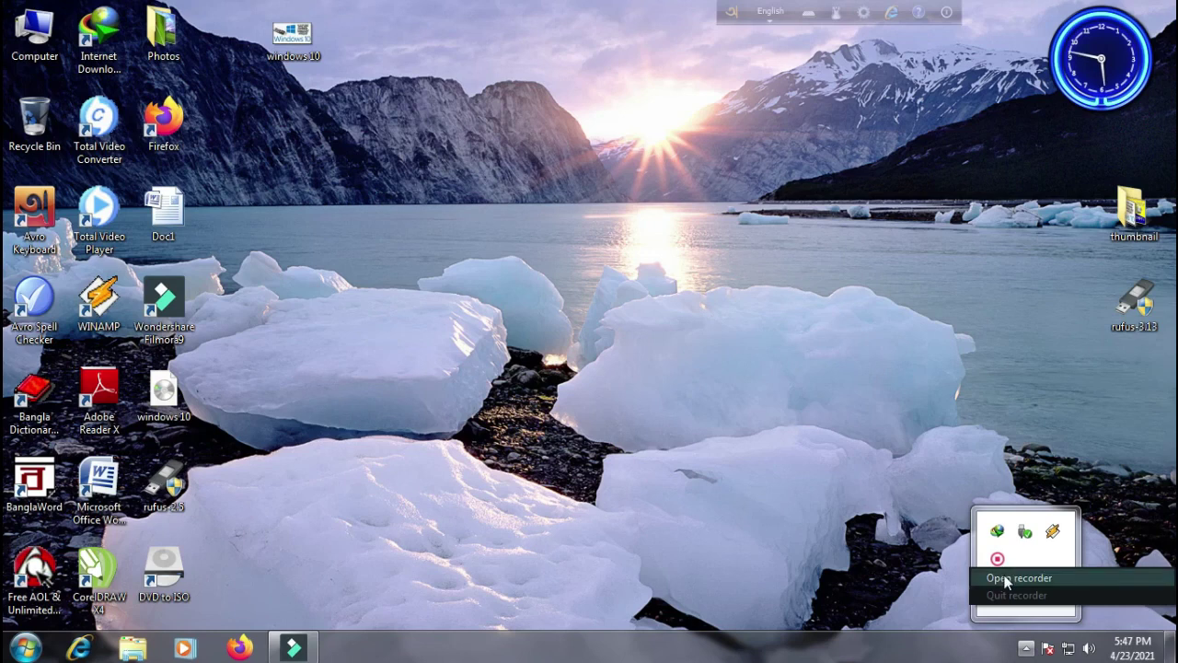
click(1007, 578)
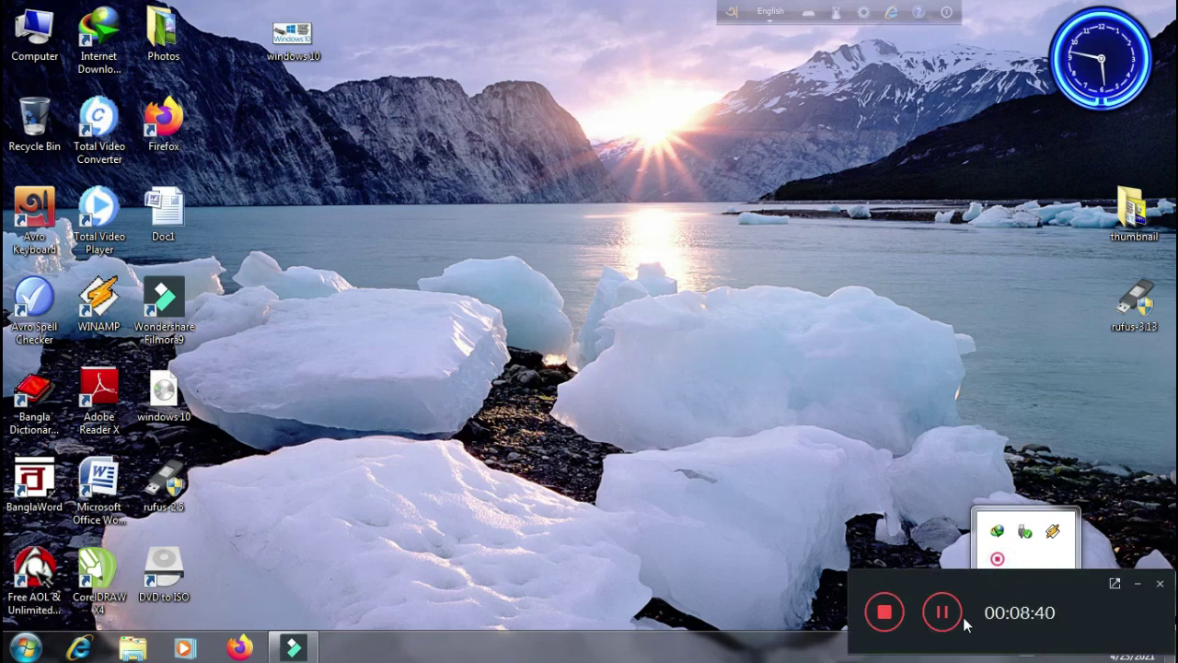